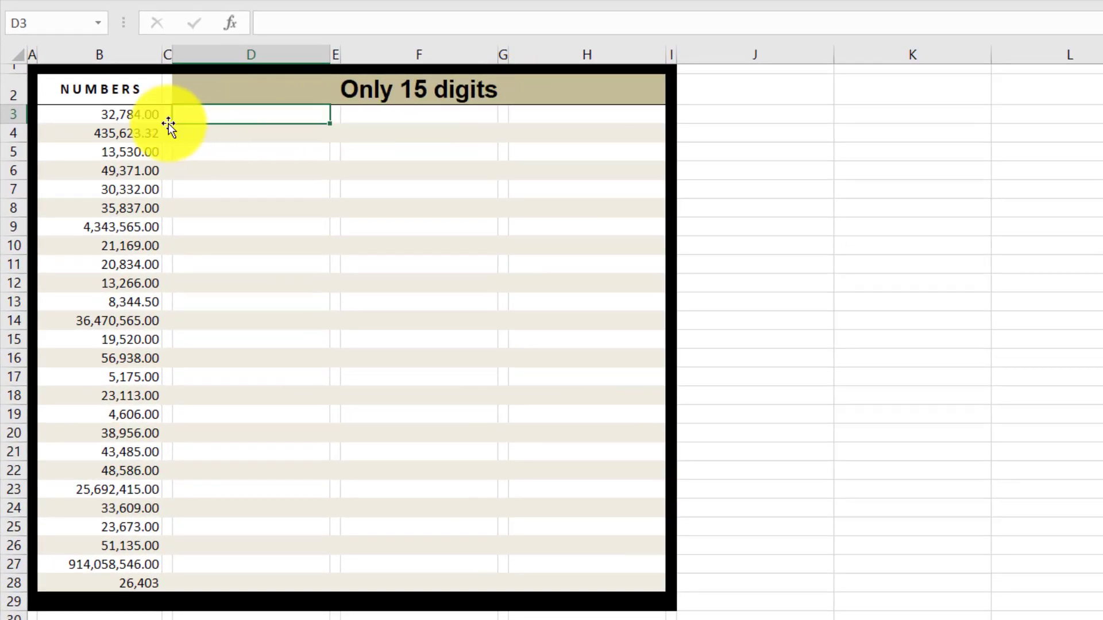
# - Check the underlying unformatted values of several entries in the NUMBERS column, from B3 down to B23
pyautogui.click(126, 118)
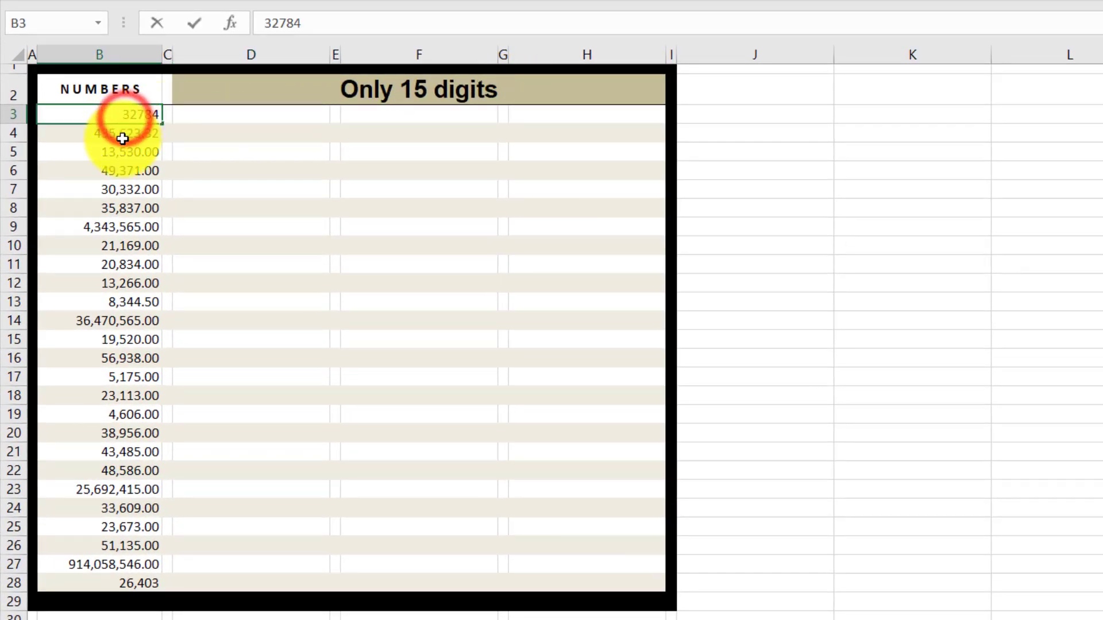
pyautogui.click(122, 133)
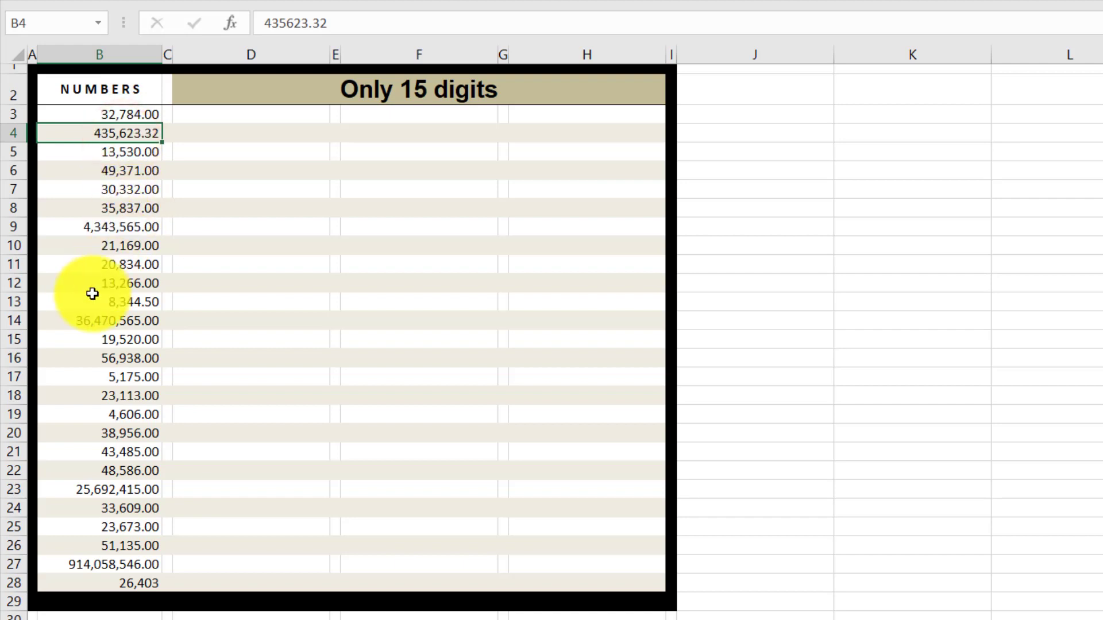
pyautogui.press('Escape')
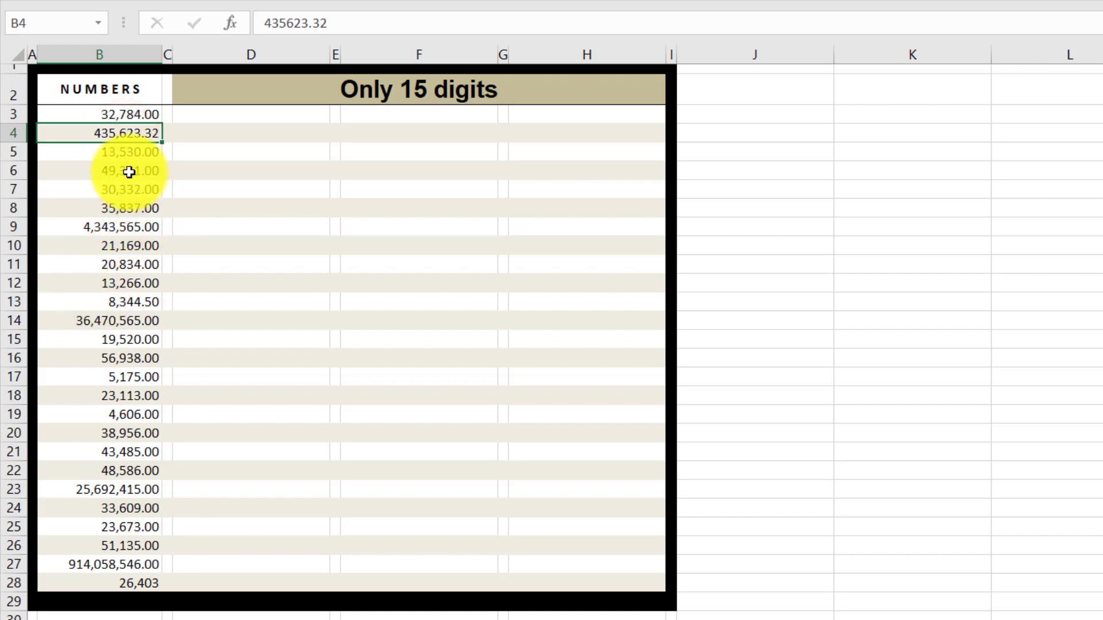
pyautogui.doubleClick(129, 170)
pyautogui.press('Escape')
pyautogui.doubleClick(128, 227)
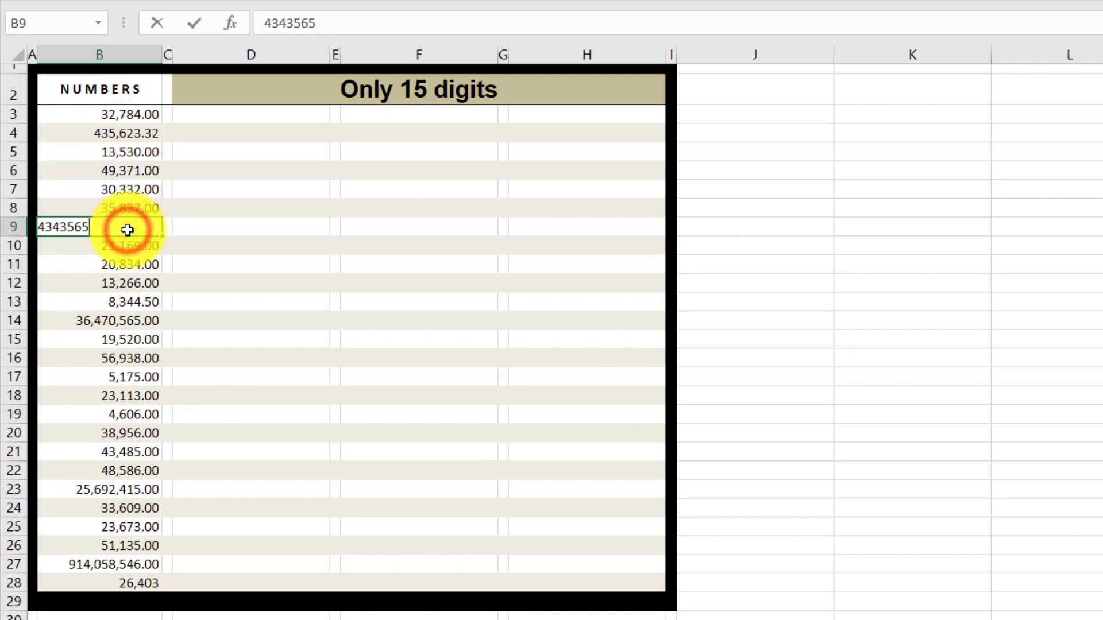
pyautogui.press('Escape')
pyautogui.doubleClick(126, 323)
pyautogui.press('Escape')
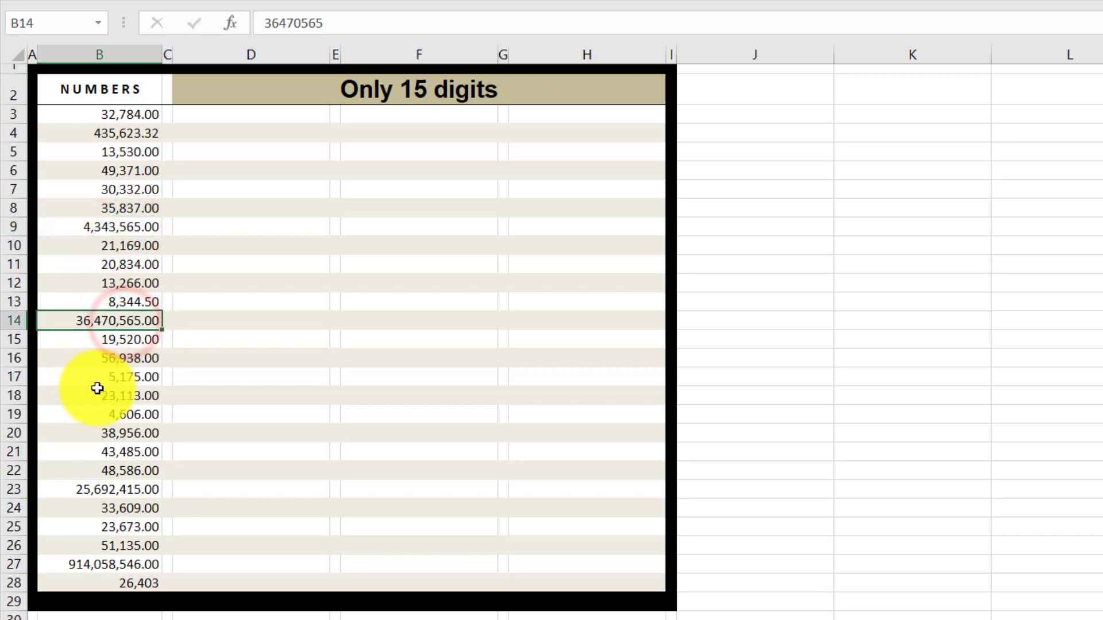
pyautogui.click(85, 495)
pyautogui.doubleClick(85, 496)
pyautogui.press('Escape')
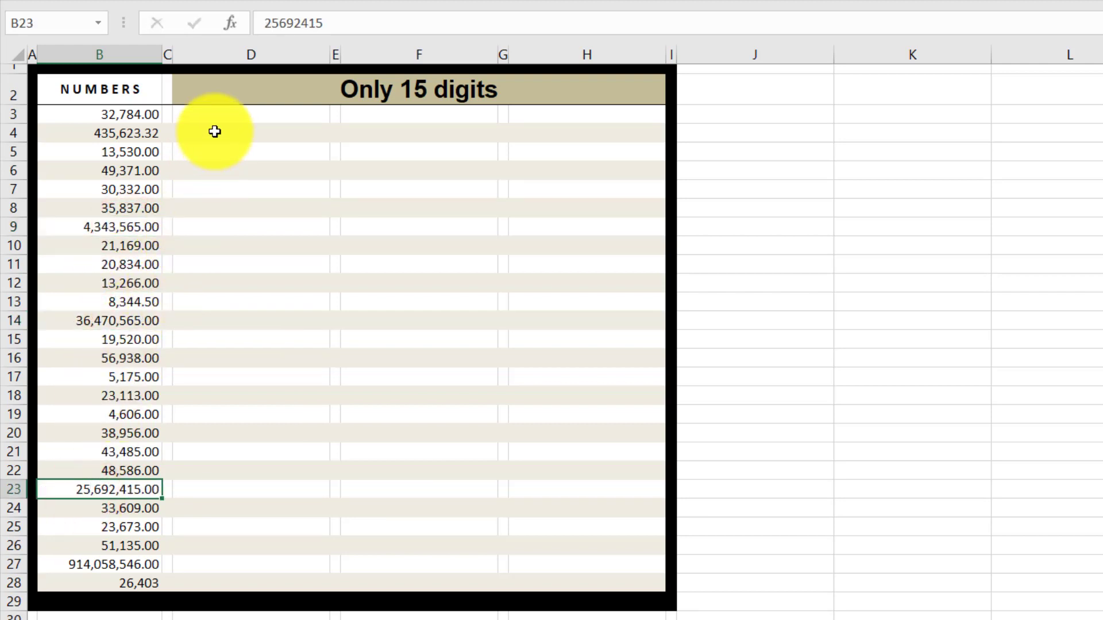
# - Enter the formula =REPT("*",15) in cell D3
pyautogui.click(216, 114)
pyautogui.click(217, 108)
pyautogui.click(274, 111)
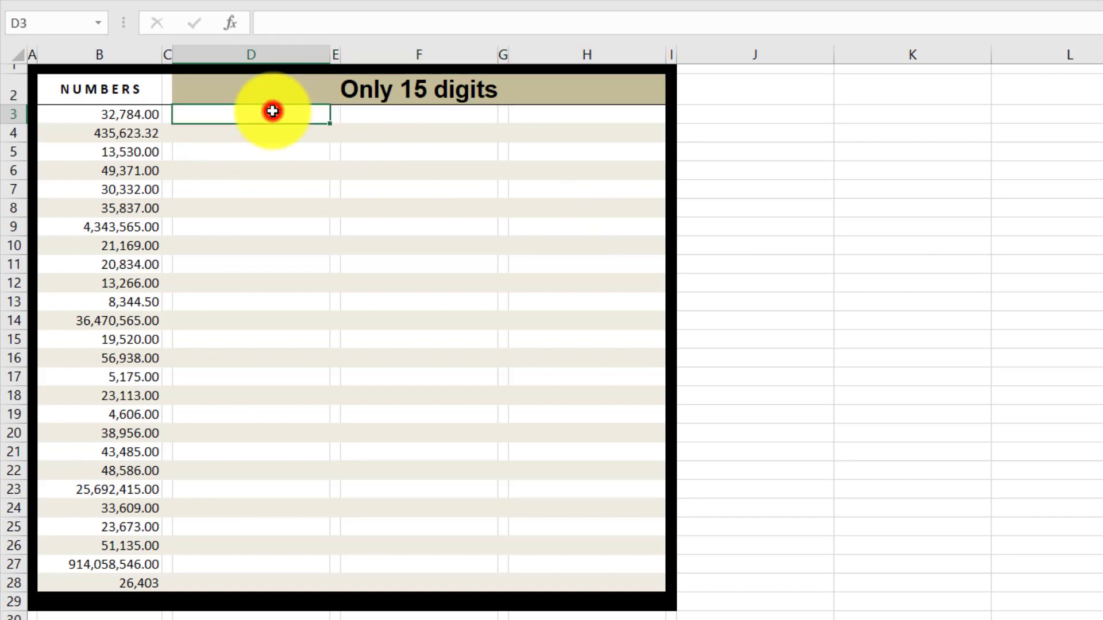
pyautogui.write('=')
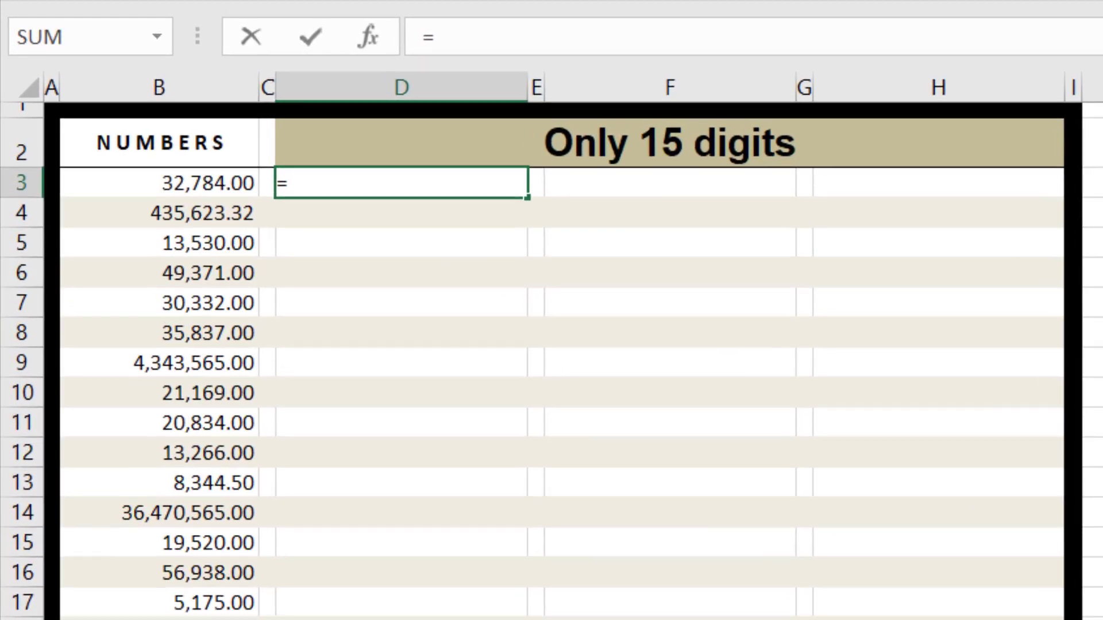
pyautogui.write('REPT("*')
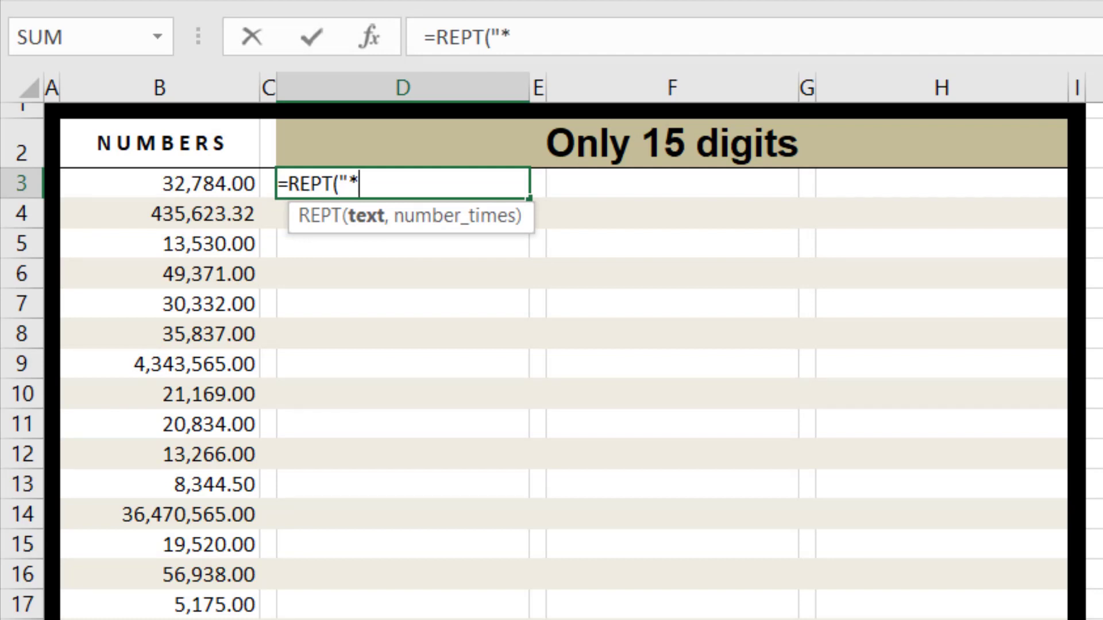
pyautogui.write('",15')
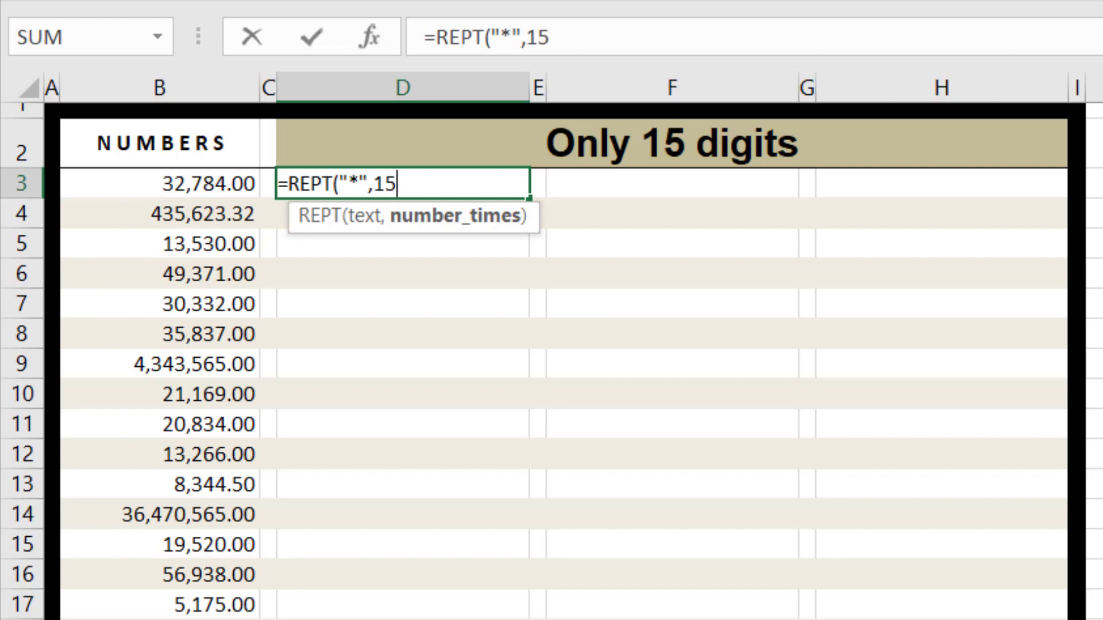
pyautogui.write(')')
pyautogui.press('Return')
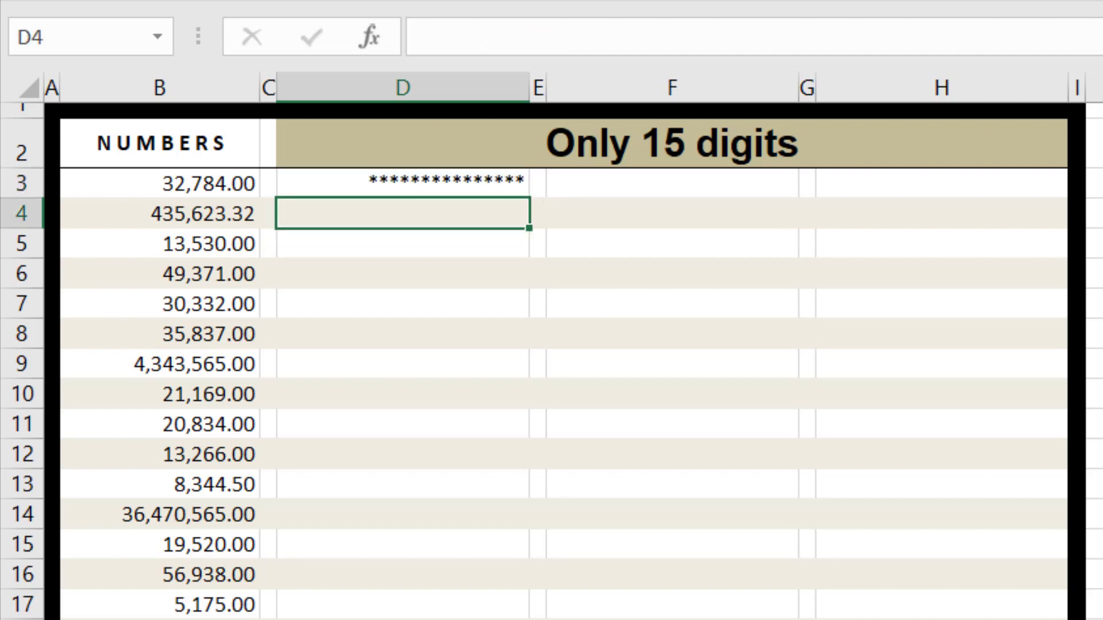
# - Try counting the characters of B3 with a LEN formula in cell F3
pyautogui.press('Up')
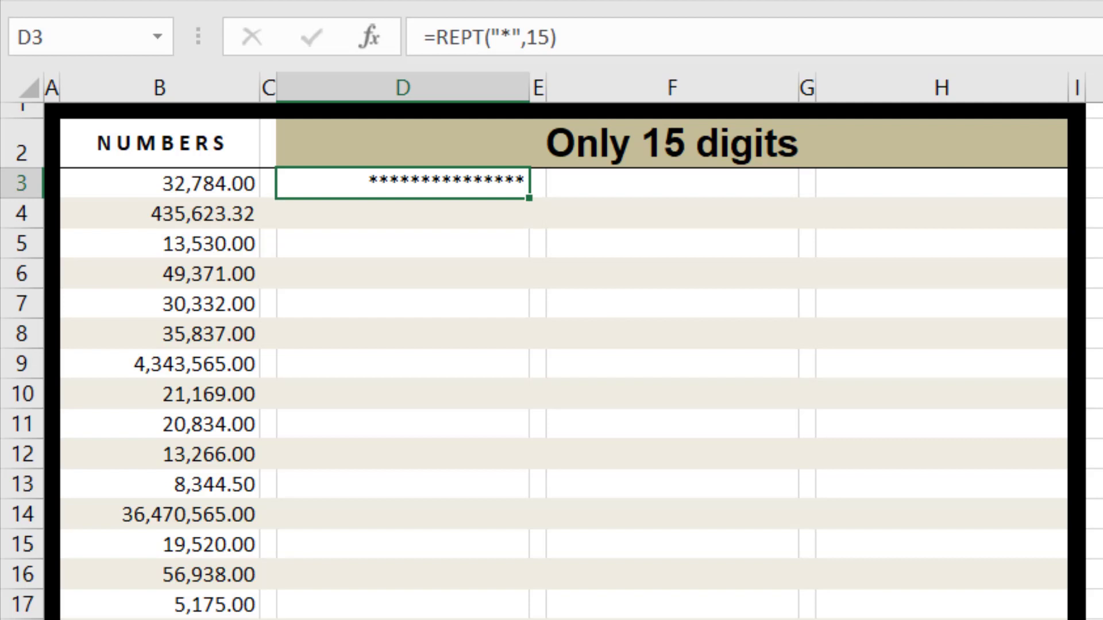
pyautogui.press('Right')
pyautogui.press('Right')
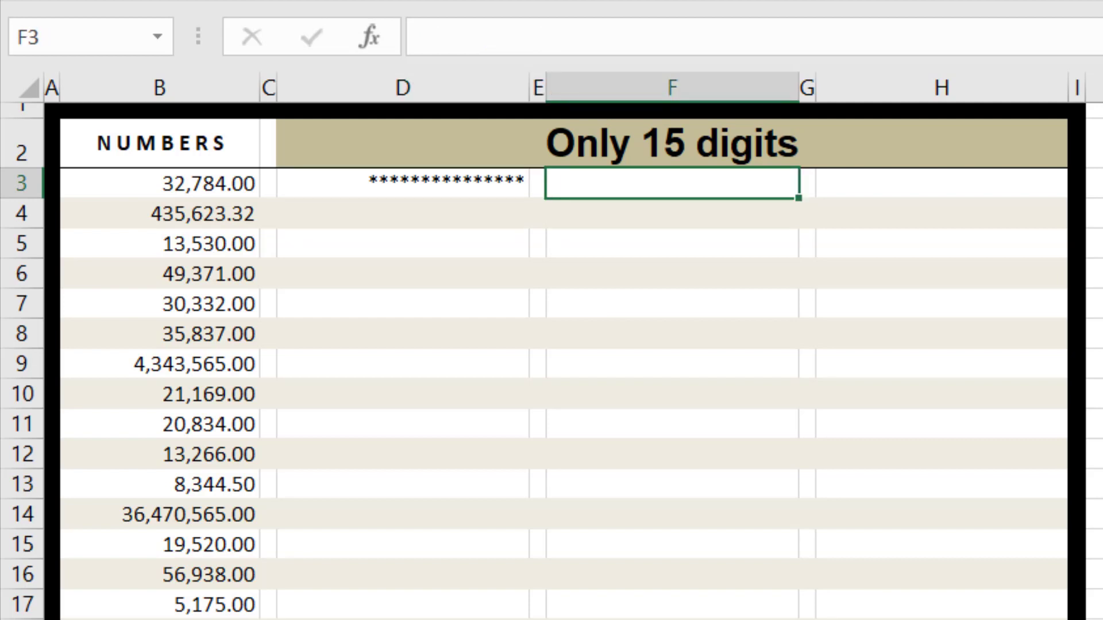
pyautogui.write('=LEN(')
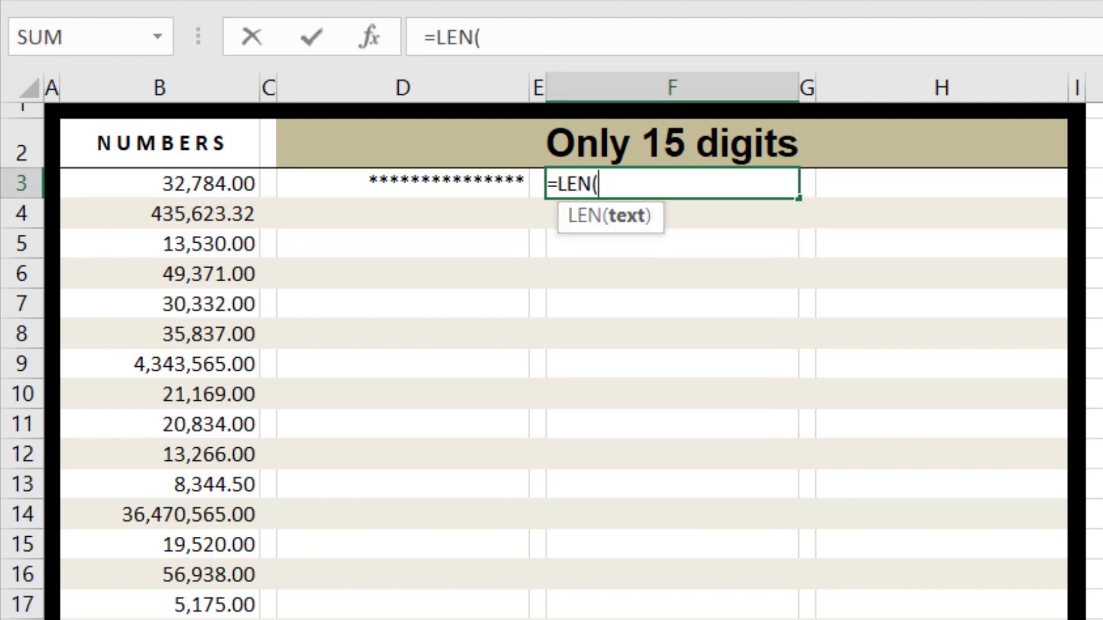
pyautogui.press('Left')
pyautogui.press('Left')
pyautogui.press('Left')
pyautogui.press('Left')
pyautogui.press('Return')
pyautogui.press('Up')
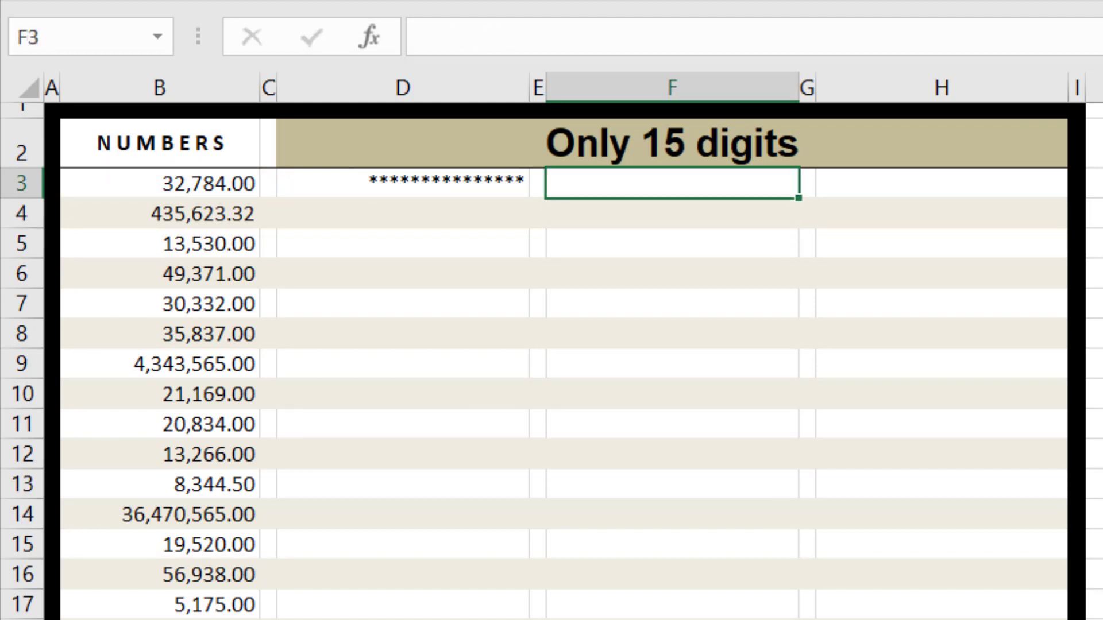
# - Extend the D3 formula to =REPT("*",15-LEN(B3)), accepting the suggested bracket correction
pyautogui.press('Left')
pyautogui.press('Left')
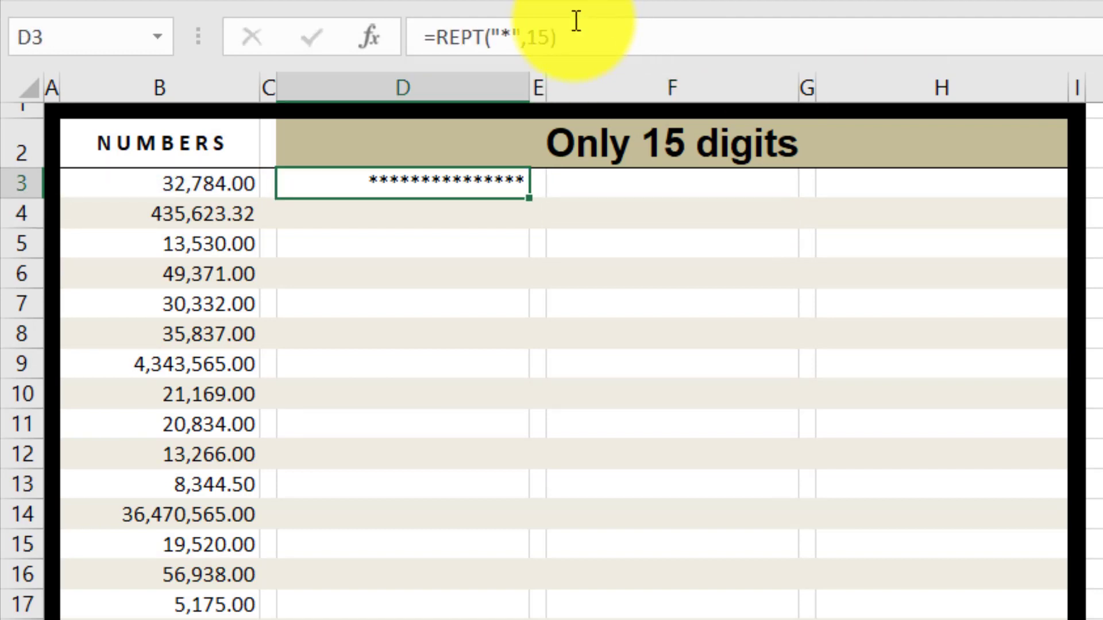
pyautogui.click(577, 36)
pyautogui.click(547, 34)
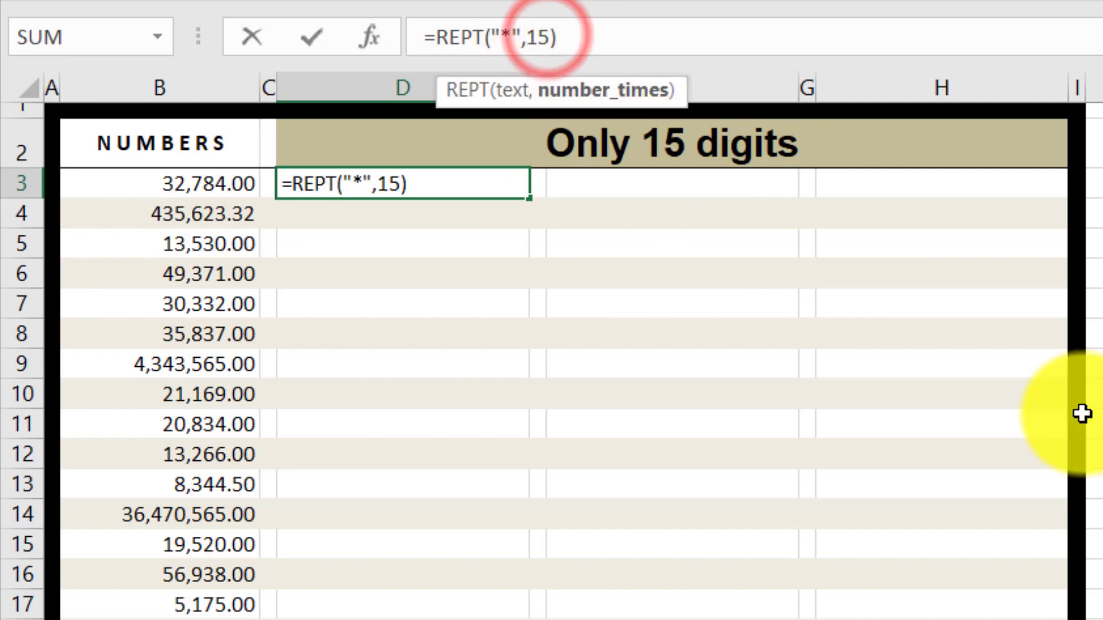
pyautogui.write('-LEN(')
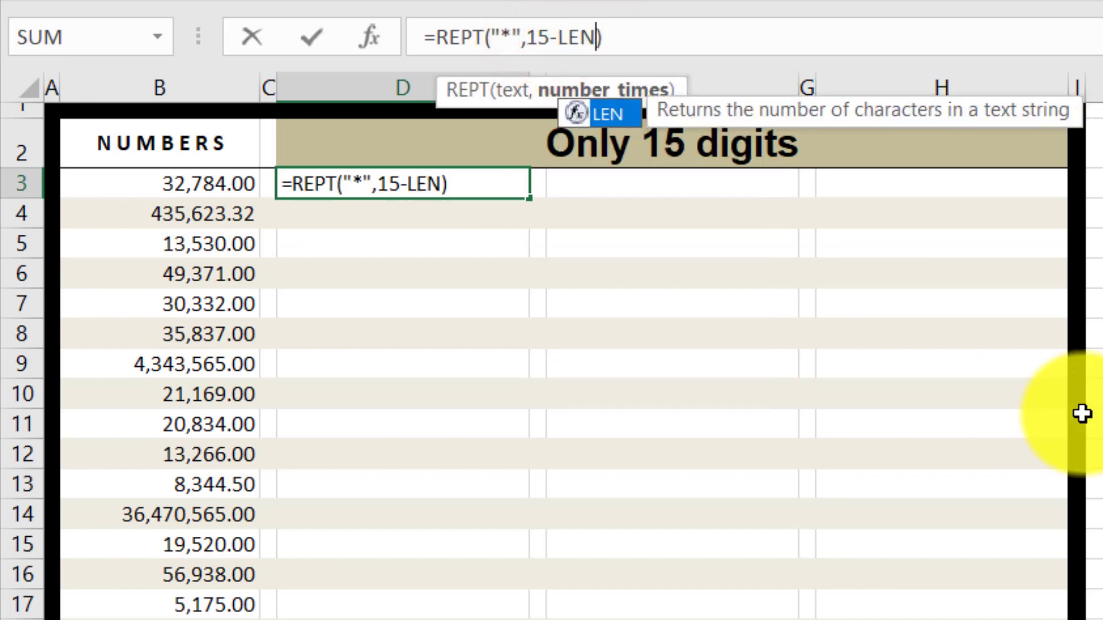
pyautogui.click(218, 183)
pyautogui.press('Return')
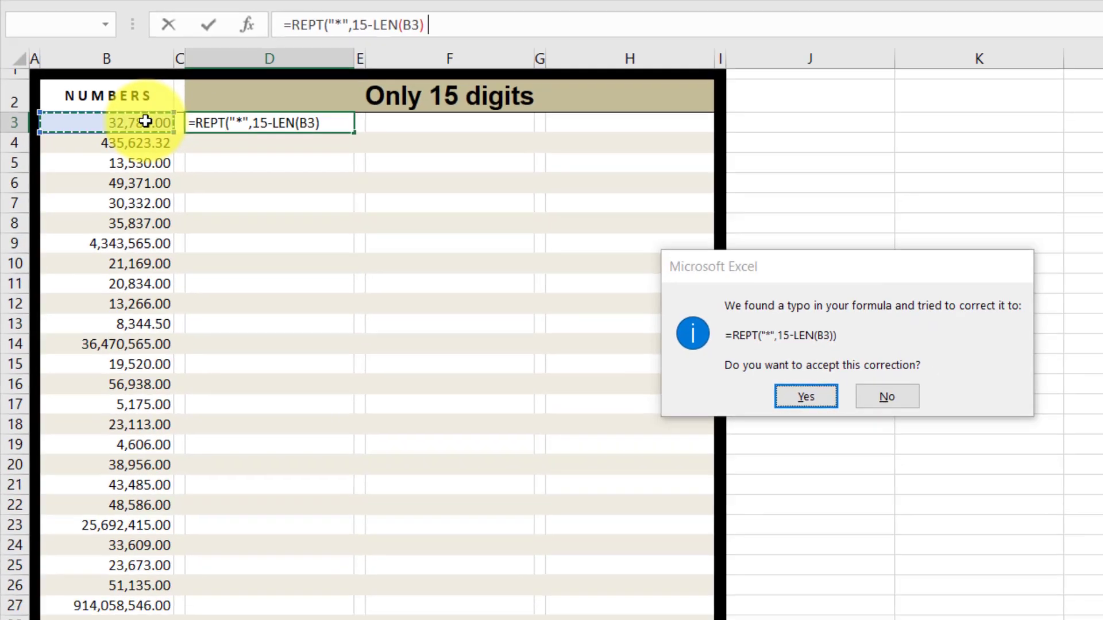
pyautogui.press('Return')
# - Copy the REPT formula from D3 down through D28
pyautogui.click(292, 116)
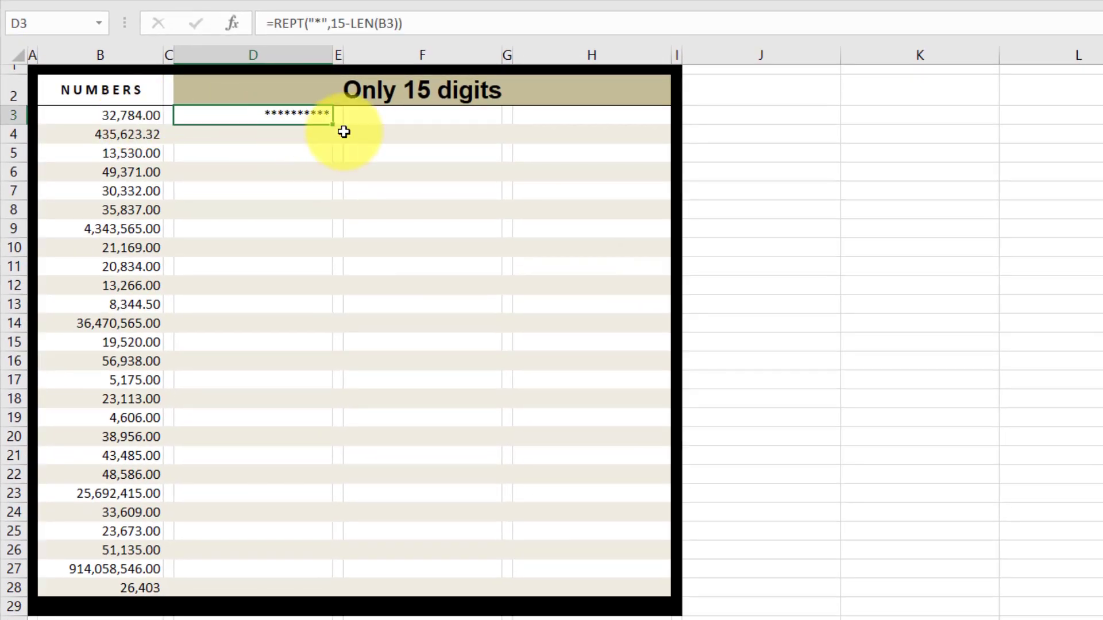
pyautogui.hotkey('ctrl', 'c')
pyautogui.moveTo(302, 113); pyautogui.dragTo(274, 583)
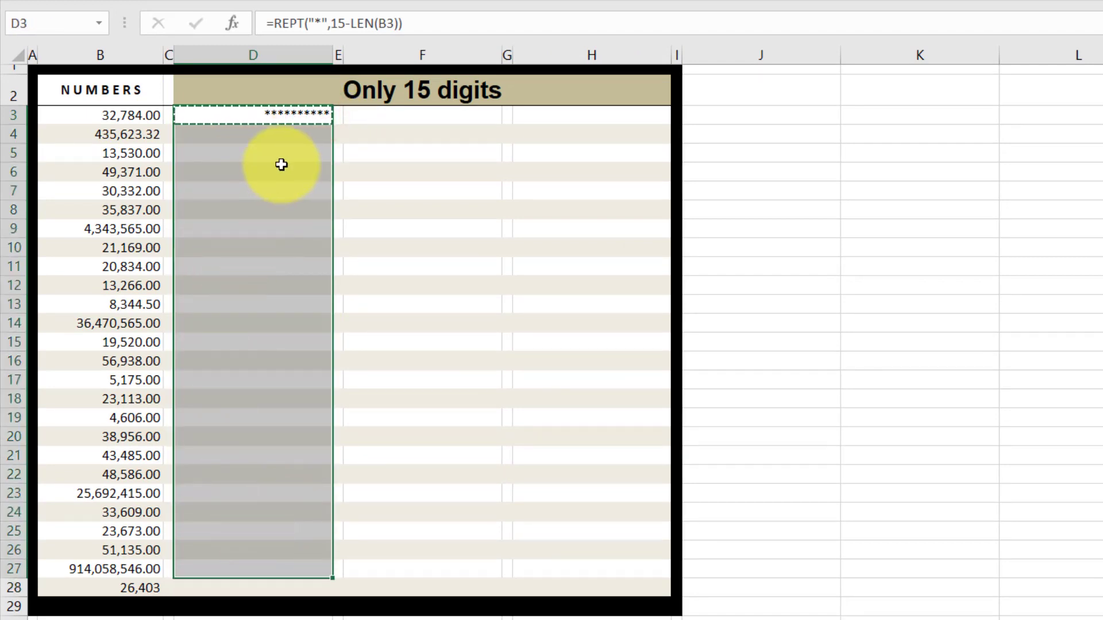
pyautogui.rightClick(281, 165)
pyautogui.click(228, 603)
pyautogui.keyDown('shift'); pyautogui.click(233, 585); pyautogui.keyUp('shift')
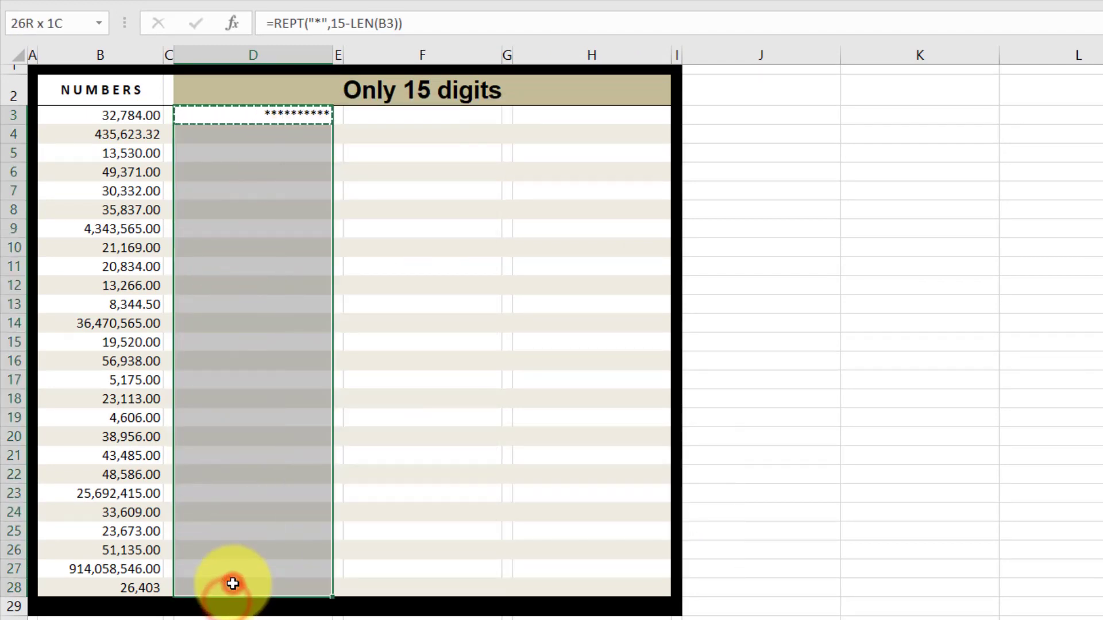
pyautogui.rightClick(261, 172)
pyautogui.press('s')
pyautogui.press('Return')
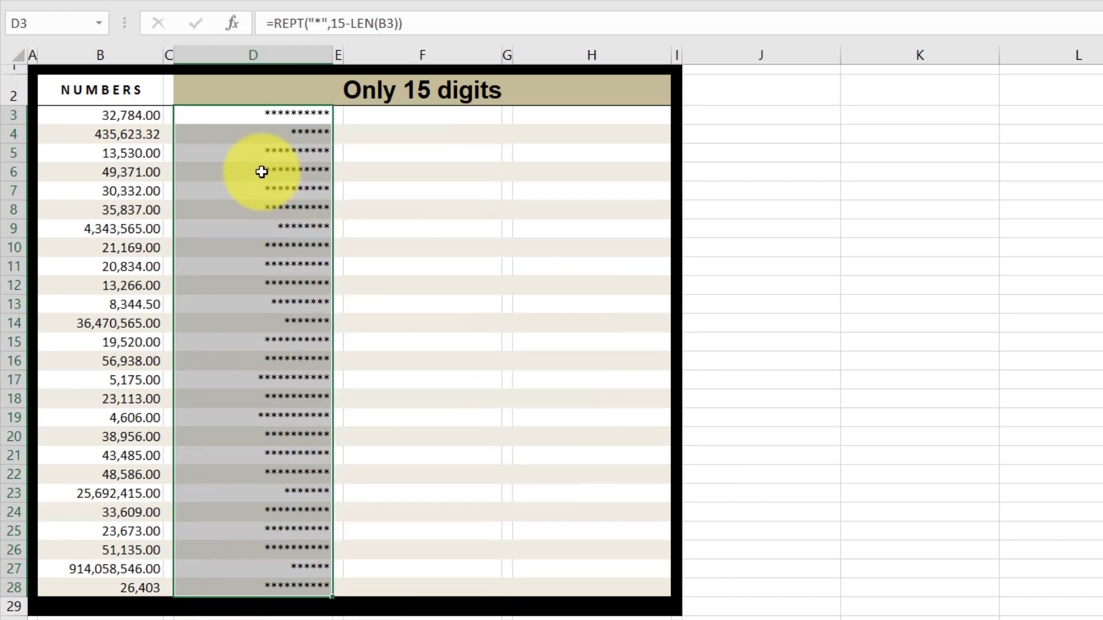
# - Append the number itself to the asterisks in D3, making the formula =REPT("*",15-LEN(B3))&B3
pyautogui.click(317, 112)
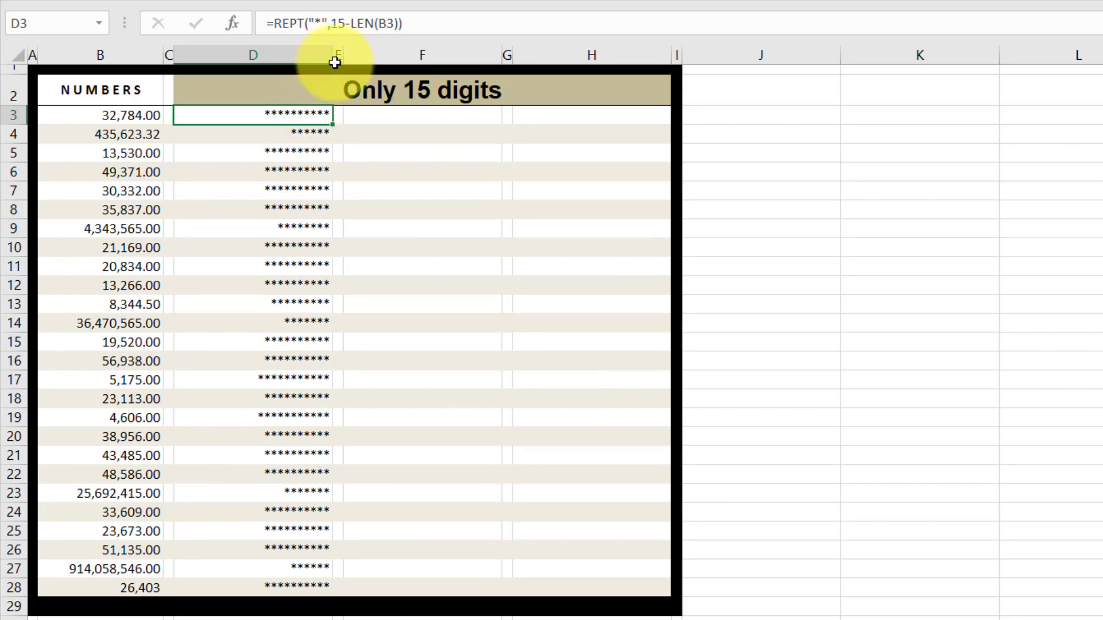
pyautogui.click(421, 23)
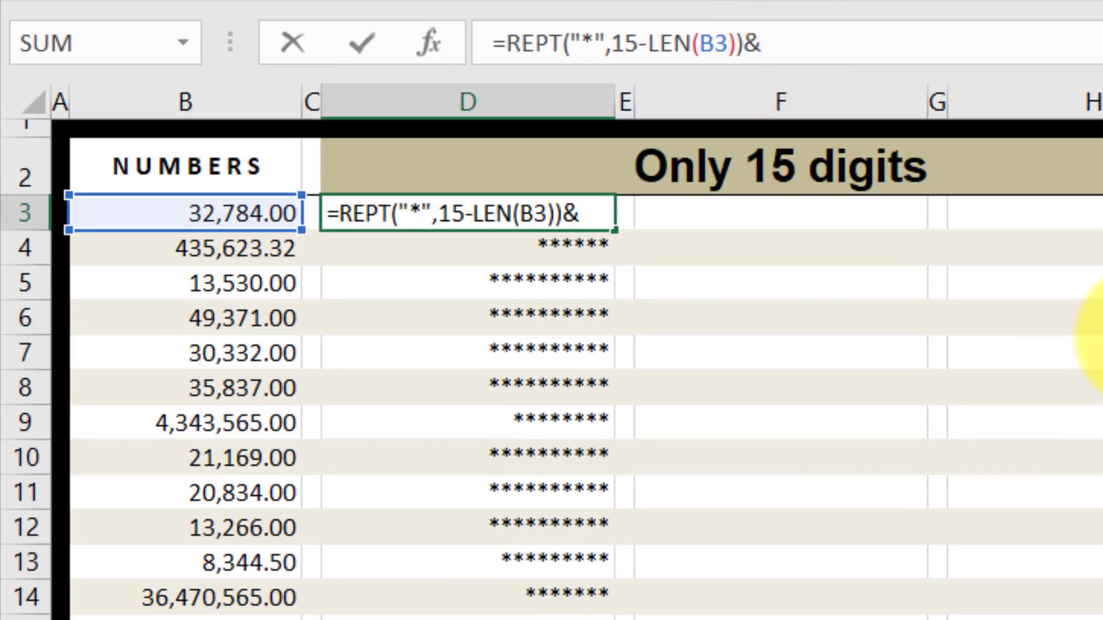
pyautogui.write('&')
pyautogui.click(225, 212)
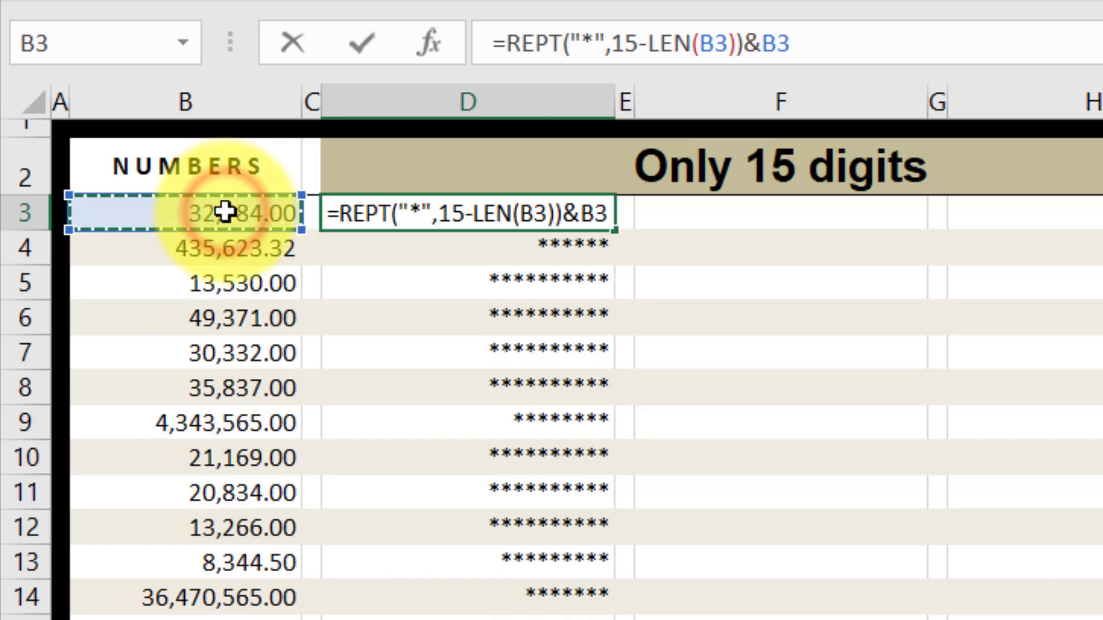
pyautogui.press('Return')
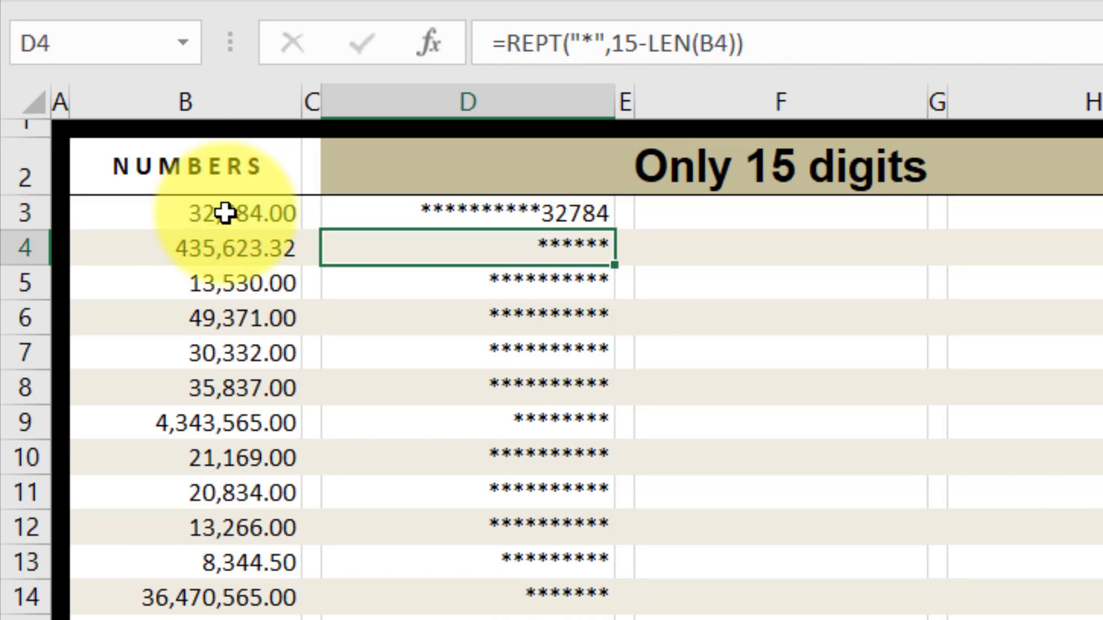
# - Copy the extended formula from D3 over the range D3:D28, replacing the asterisk-only formulas
pyautogui.click(555, 204)
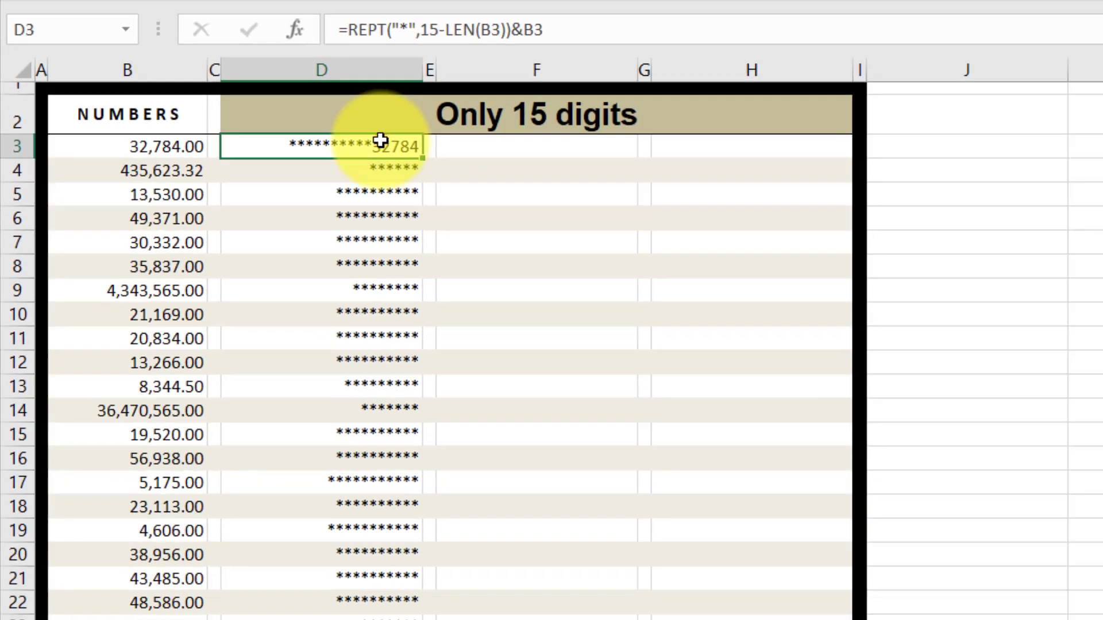
pyautogui.hotkey('ctrl', 'c')
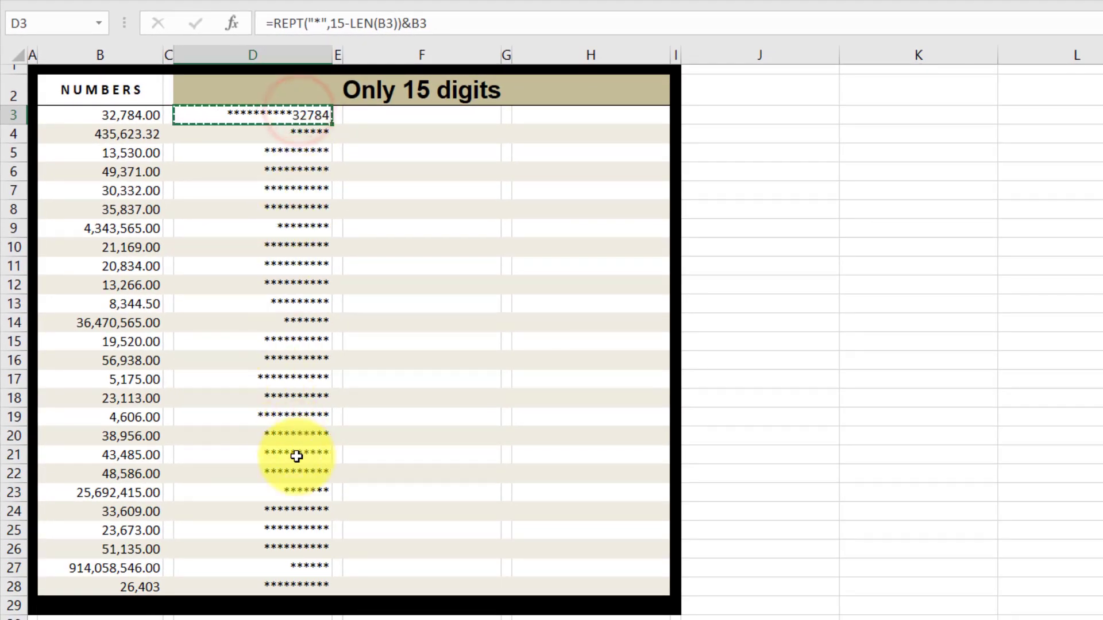
pyautogui.keyDown('shift'); pyautogui.click(298, 587); pyautogui.keyUp('shift')
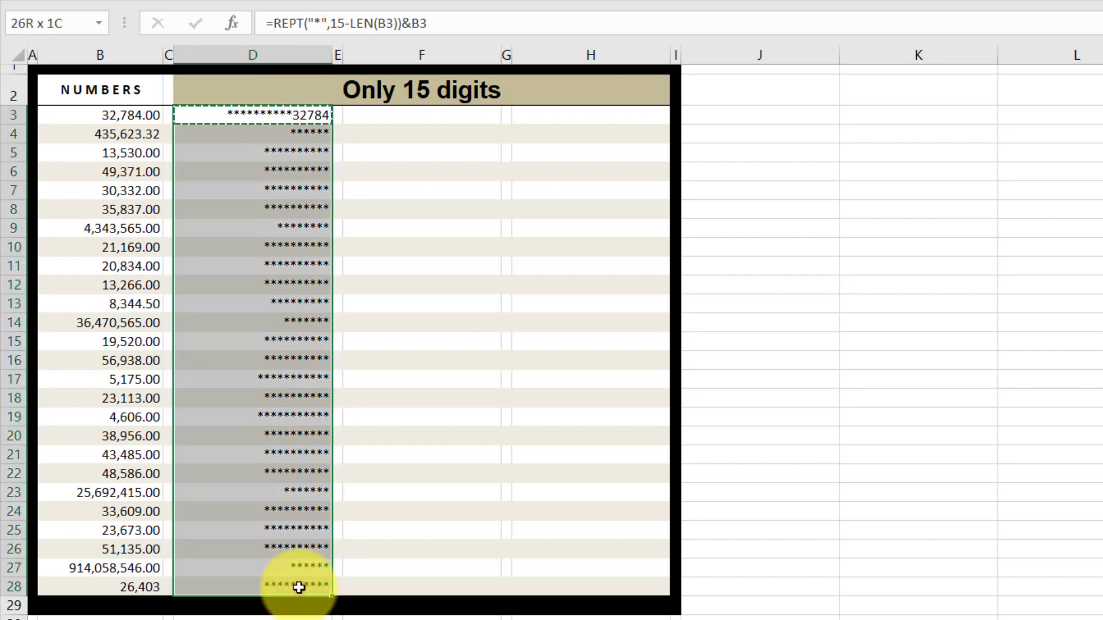
pyautogui.rightClick(268, 273)
pyautogui.press('f')
pyautogui.press('Escape')
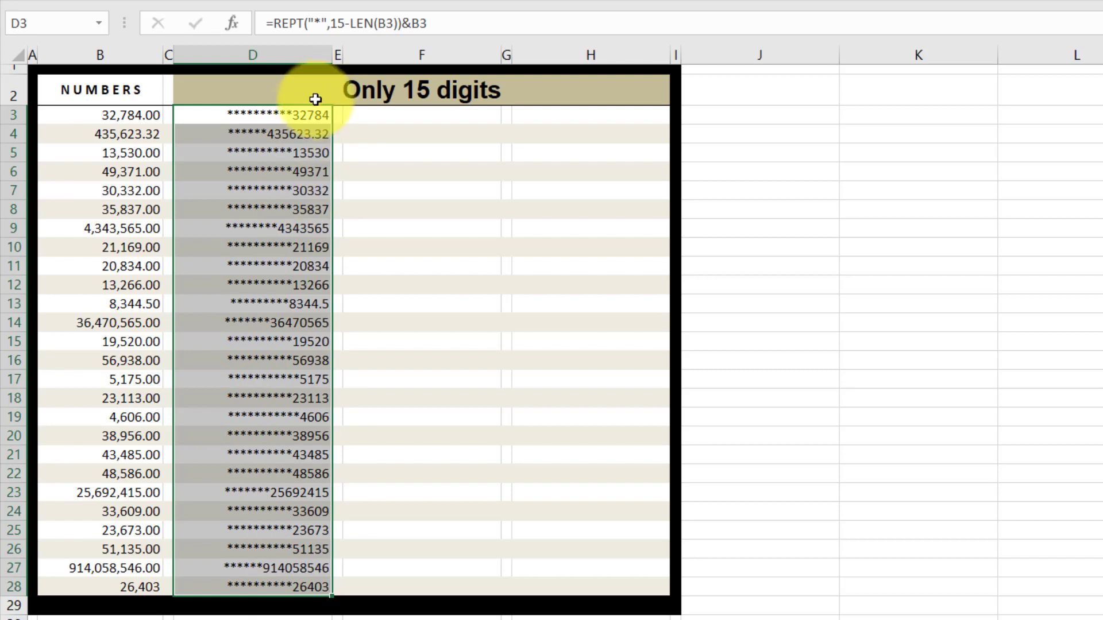
# - Examine the padded entries and their formulas in D3 and D4
pyautogui.click(307, 117)
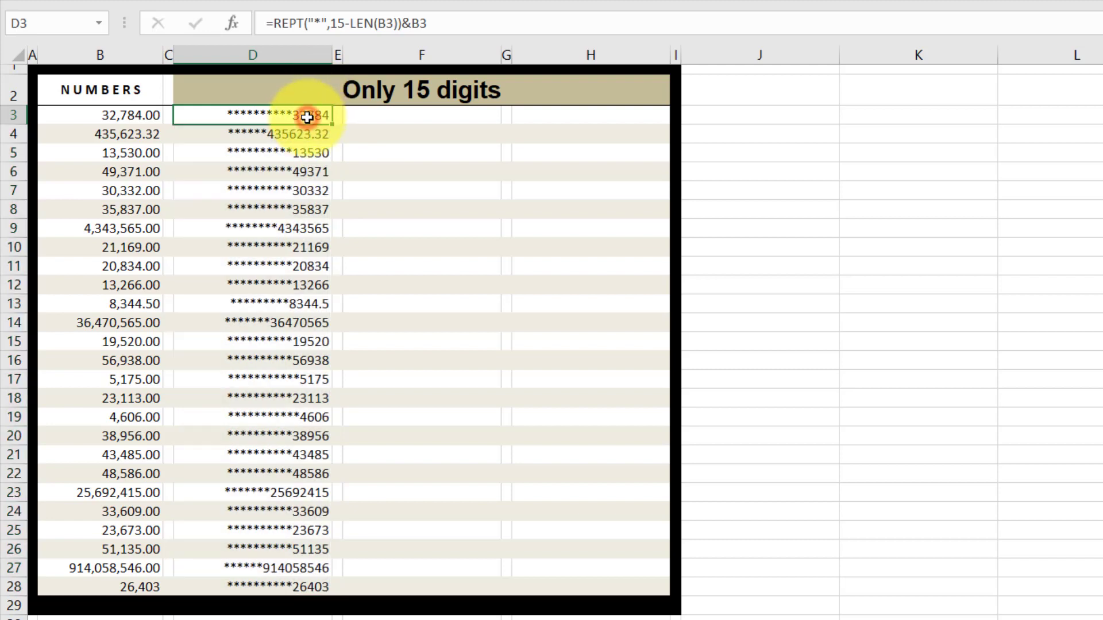
pyautogui.click(389, 177)
pyautogui.press('Left')
pyautogui.press('Left')
pyautogui.press('Up')
pyautogui.press('Up')
pyautogui.press('Up')
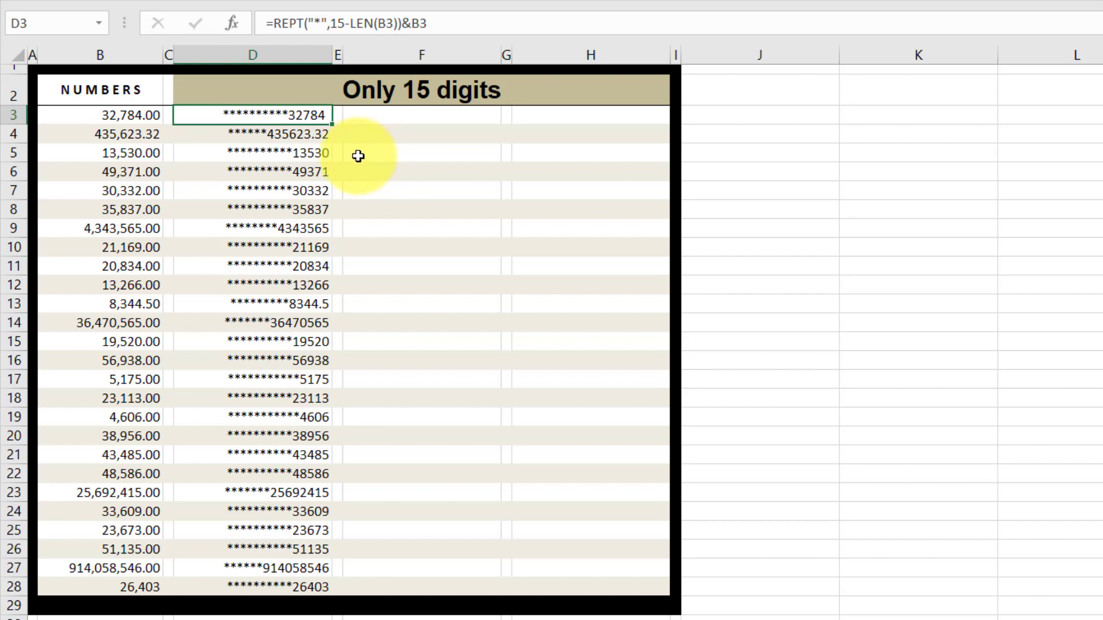
pyautogui.click(277, 136)
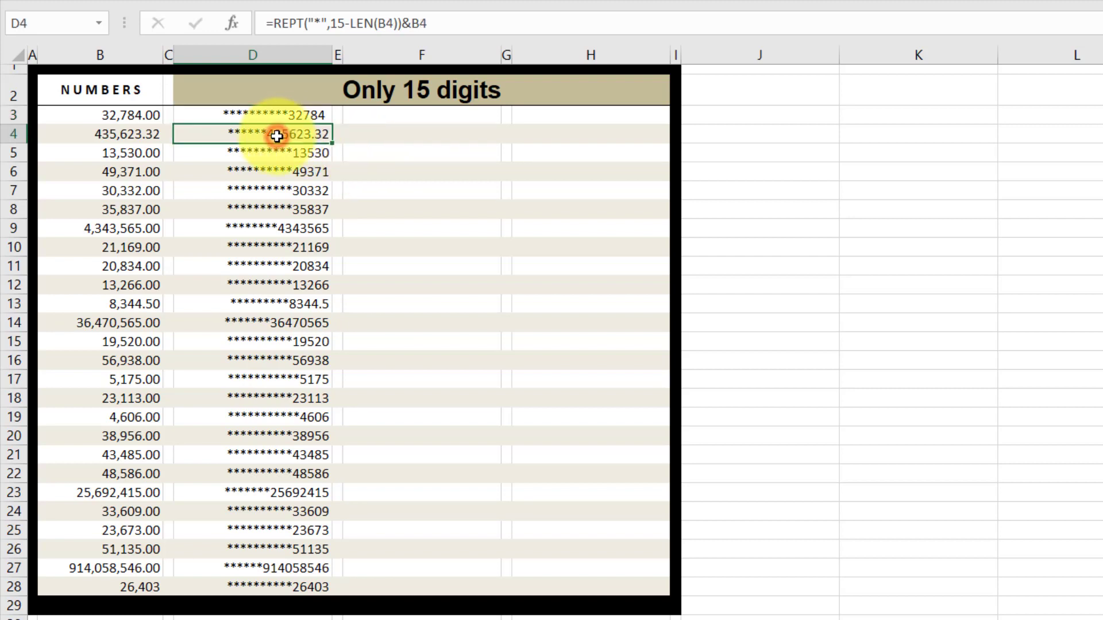
pyautogui.hotkey('ctrl', 'c')
pyautogui.click(293, 113)
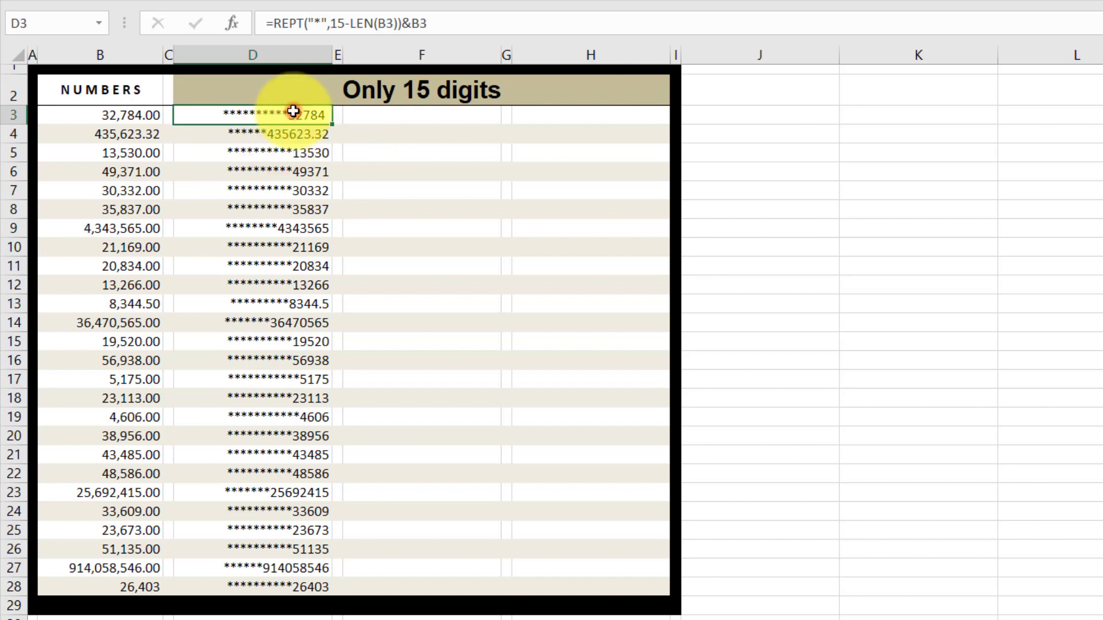
# - Remove the trailing B3 reference from D3's formula, leaving =REPT("*",15-LEN(B3))& open for a new term
pyautogui.click(515, 16)
pyautogui.press('Return')
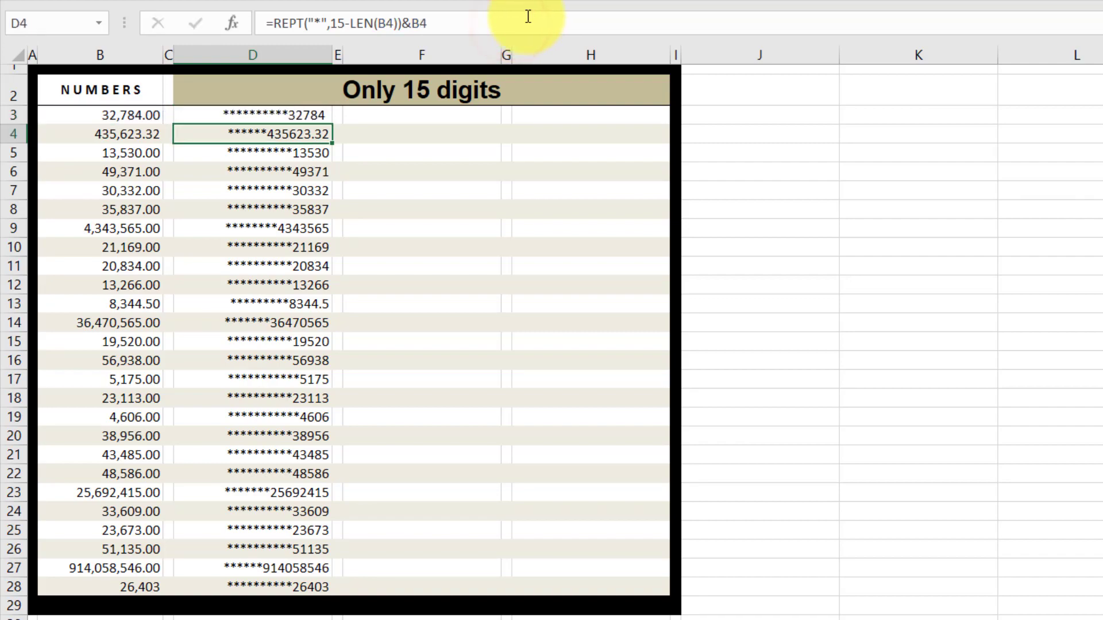
pyautogui.click(311, 114)
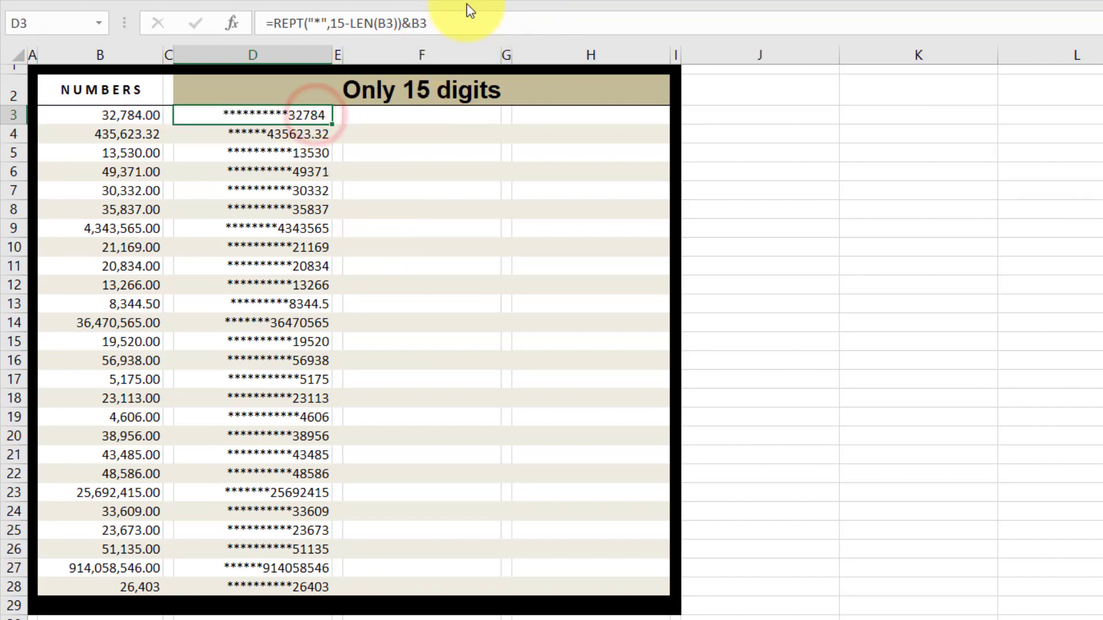
pyautogui.click(461, 27)
pyautogui.press('BackSpace')
pyautogui.press('BackSpace')
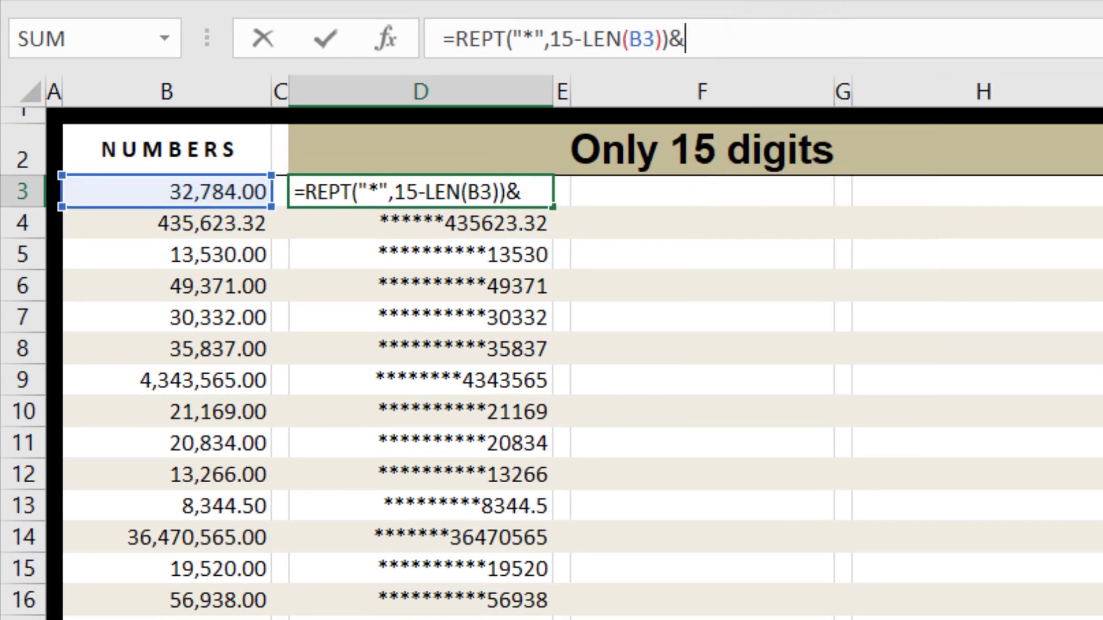
# - Complete D3's formula by adding TEXT(B3,"#,##0.00") after the ampersand
pyautogui.write('tex')
pyautogui.press('BackSpace')
pyautogui.press('BackSpace')
pyautogui.press('BackSpace')
pyautogui.write('TE')
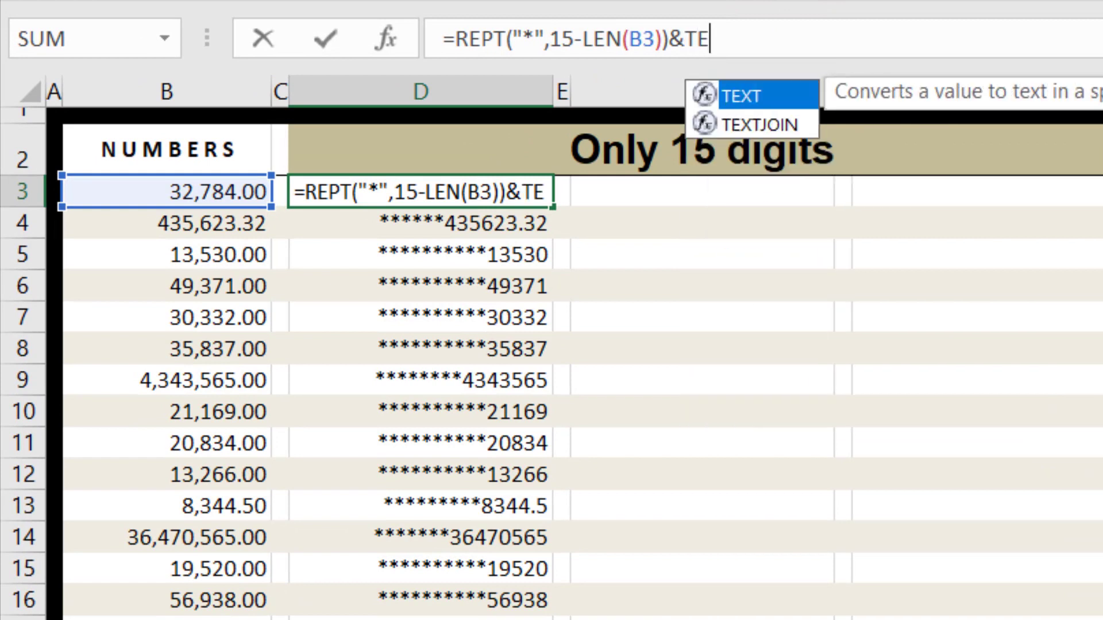
pyautogui.write('XT(')
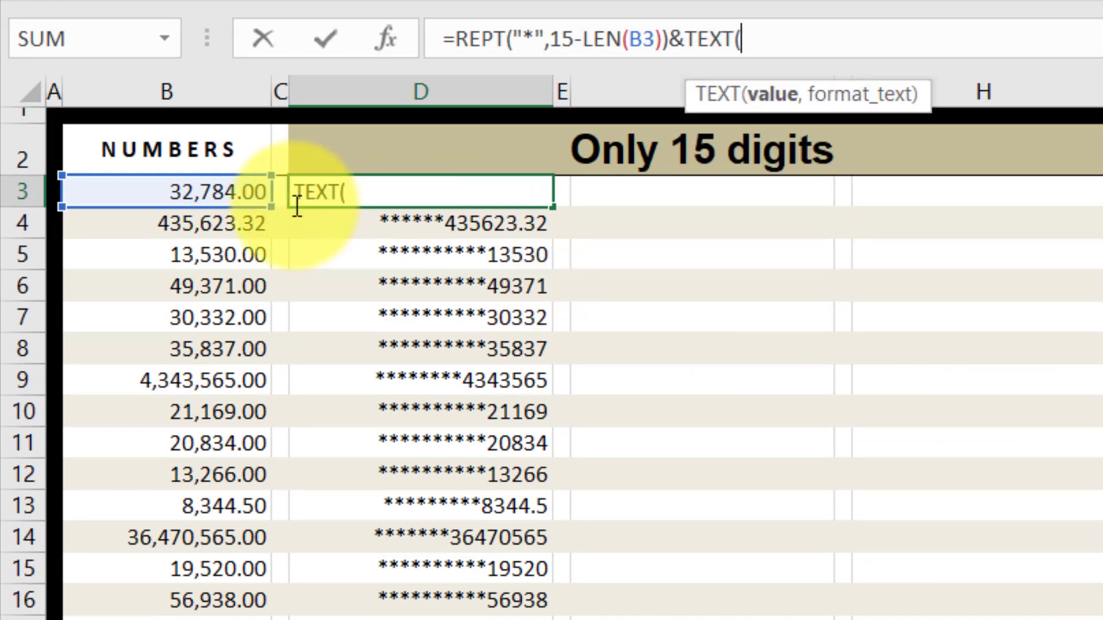
pyautogui.click(247, 192)
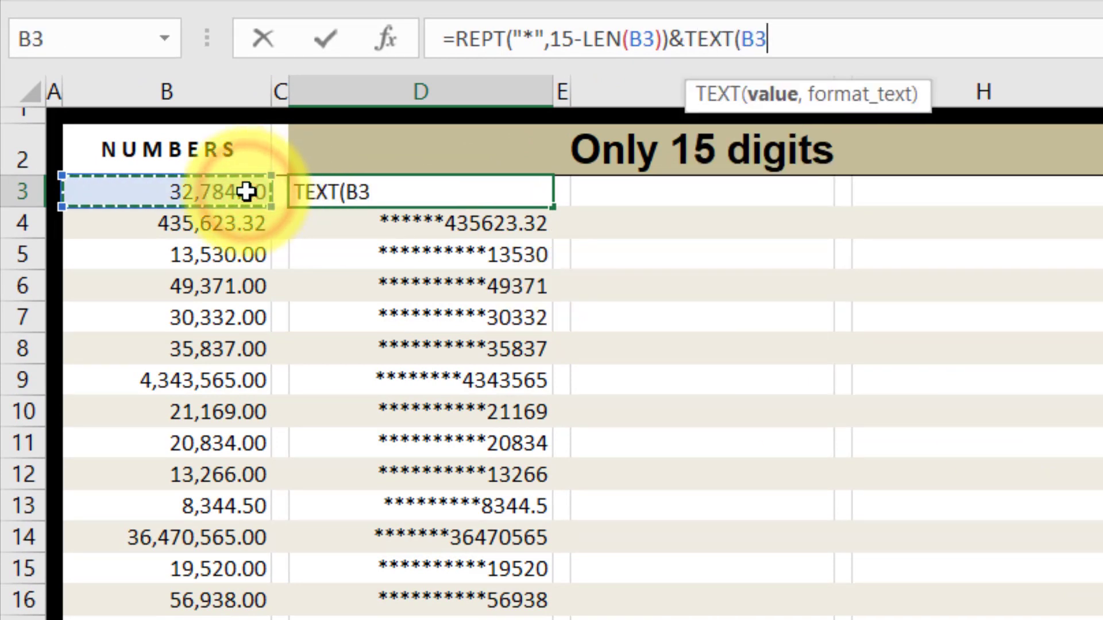
pyautogui.write(',"#,##0.00')
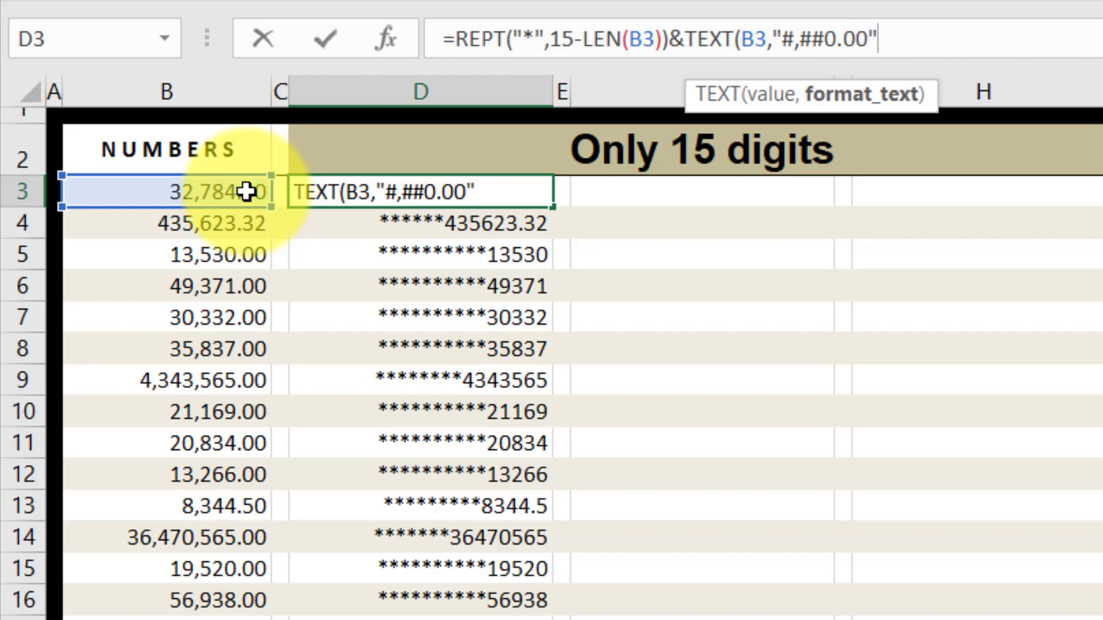
pyautogui.write(')')
pyautogui.press('Return')
# - Copy the D3 formula with the TEXT function over the range D3:D28
pyautogui.press('Up')
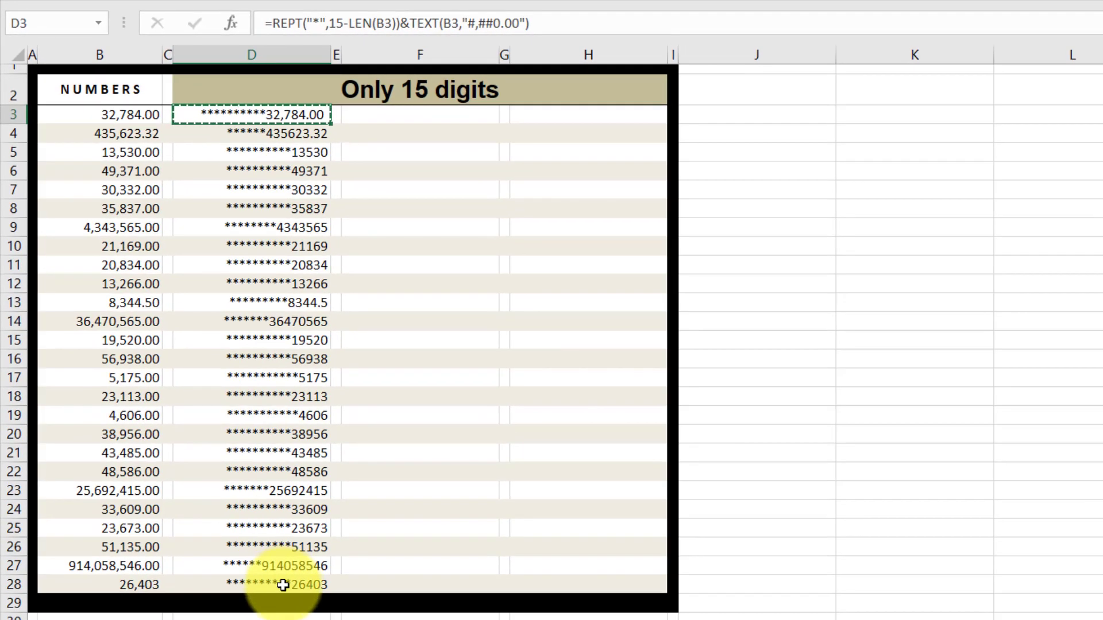
pyautogui.hotkey('ctrl', 'c')
pyautogui.keyDown('shift'); pyautogui.click(281, 586); pyautogui.keyUp('shift')
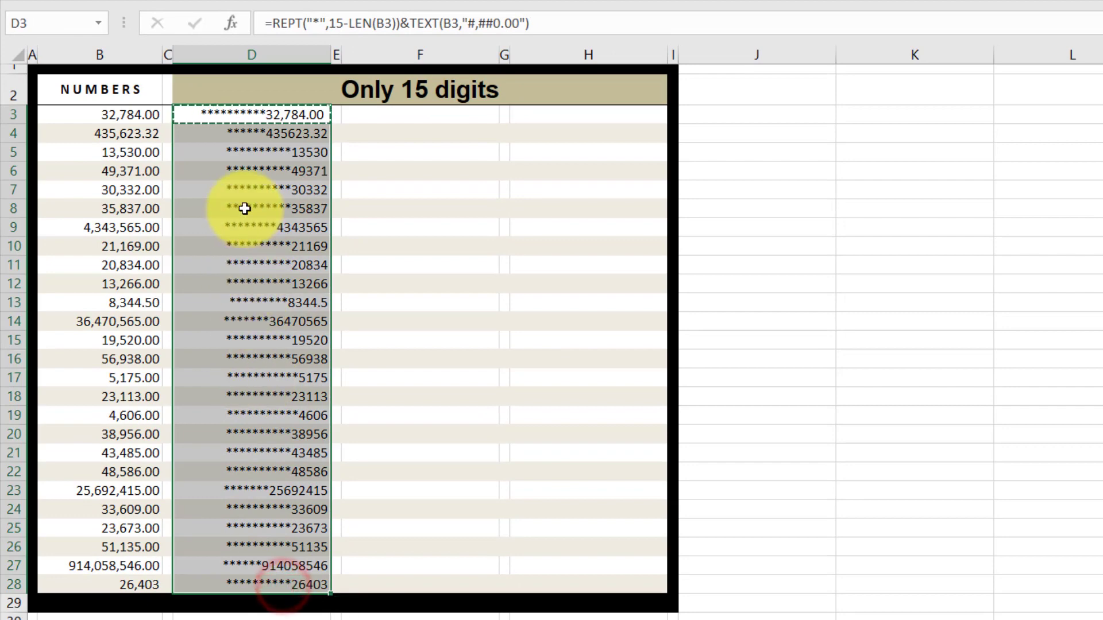
pyautogui.rightClick(215, 204)
pyautogui.press('s')
pyautogui.press('Return')
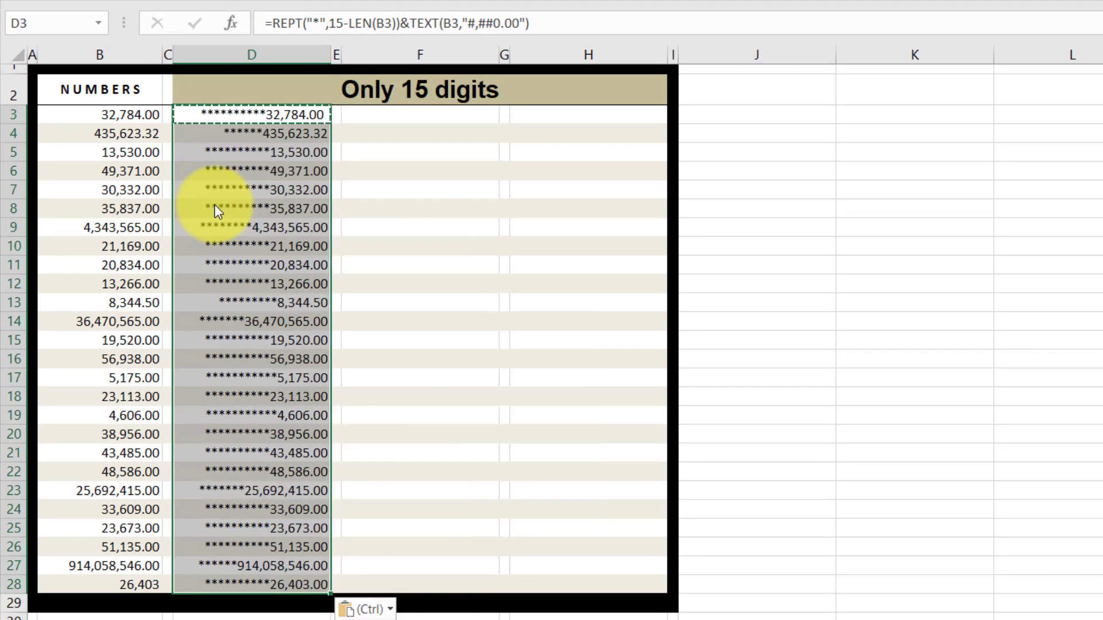
pyautogui.press('Escape')
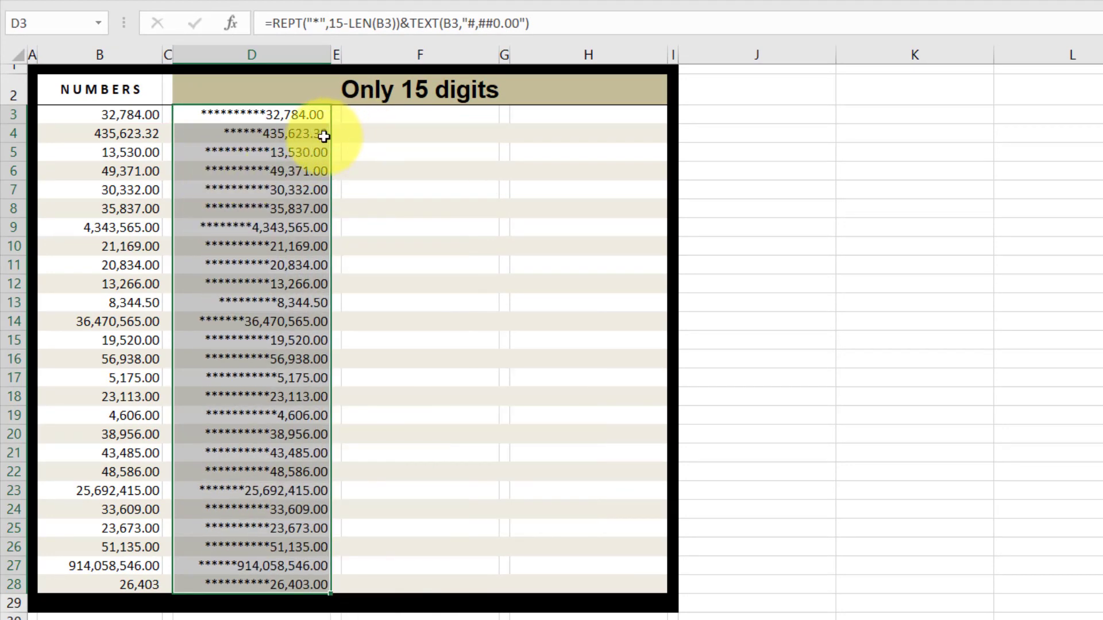
# - Examine the formatted, padded entries and their formulas in D4, D5 and D28
pyautogui.click(275, 134)
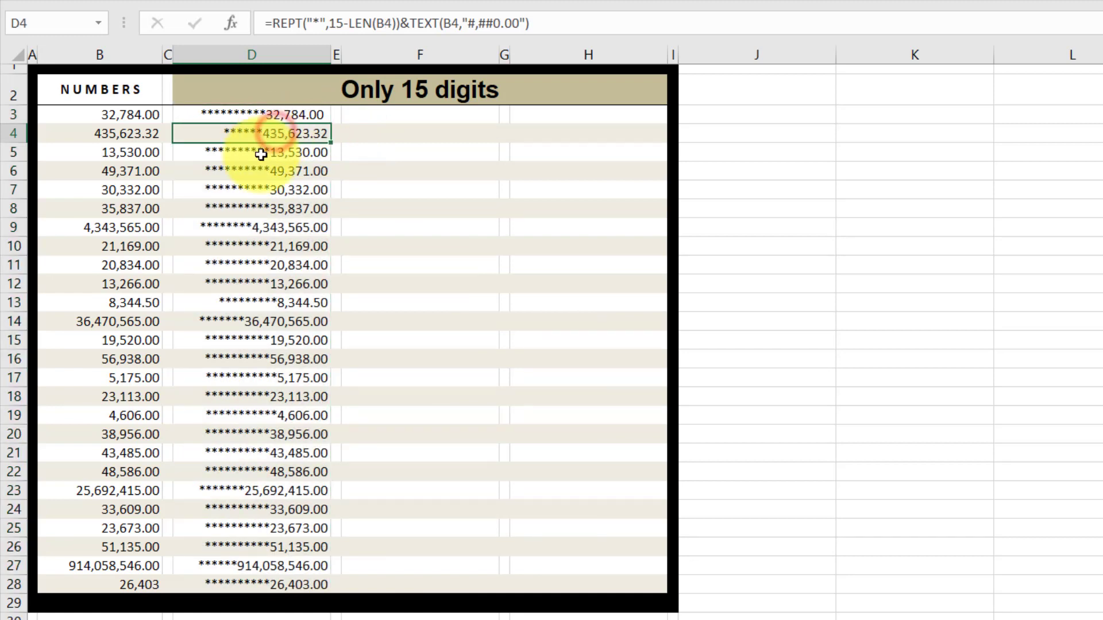
pyautogui.click(261, 153)
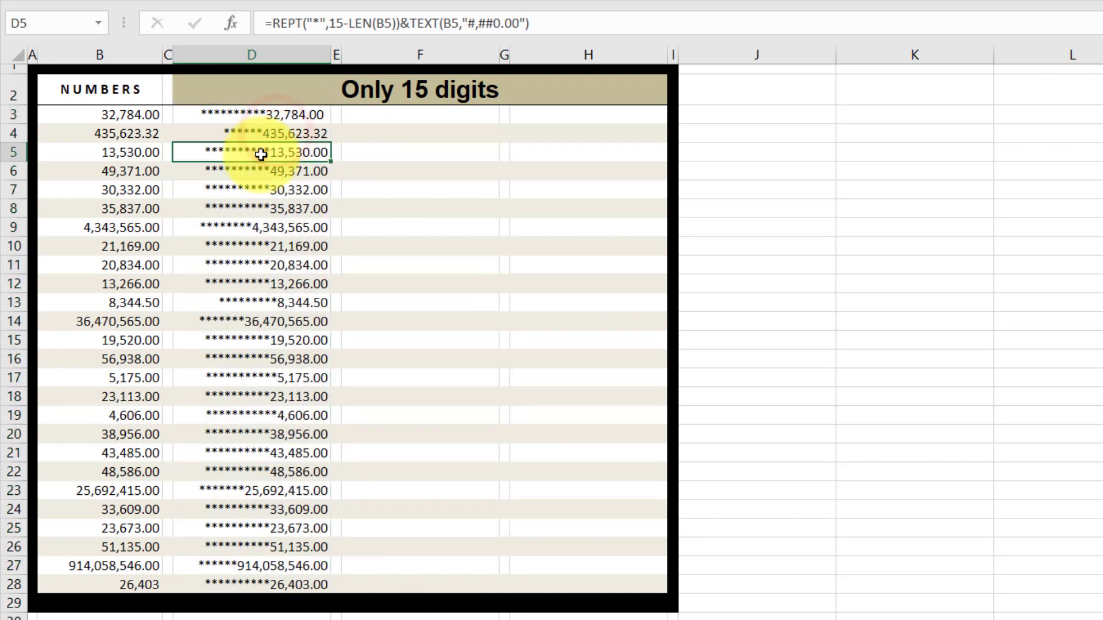
pyautogui.click(243, 584)
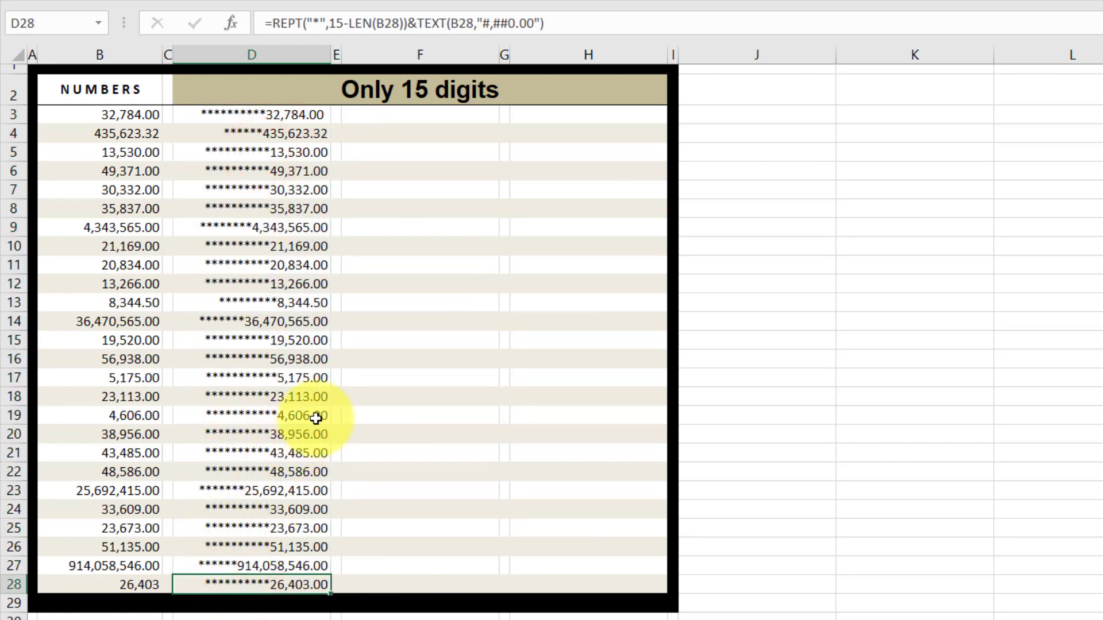
pyautogui.click(400, 112)
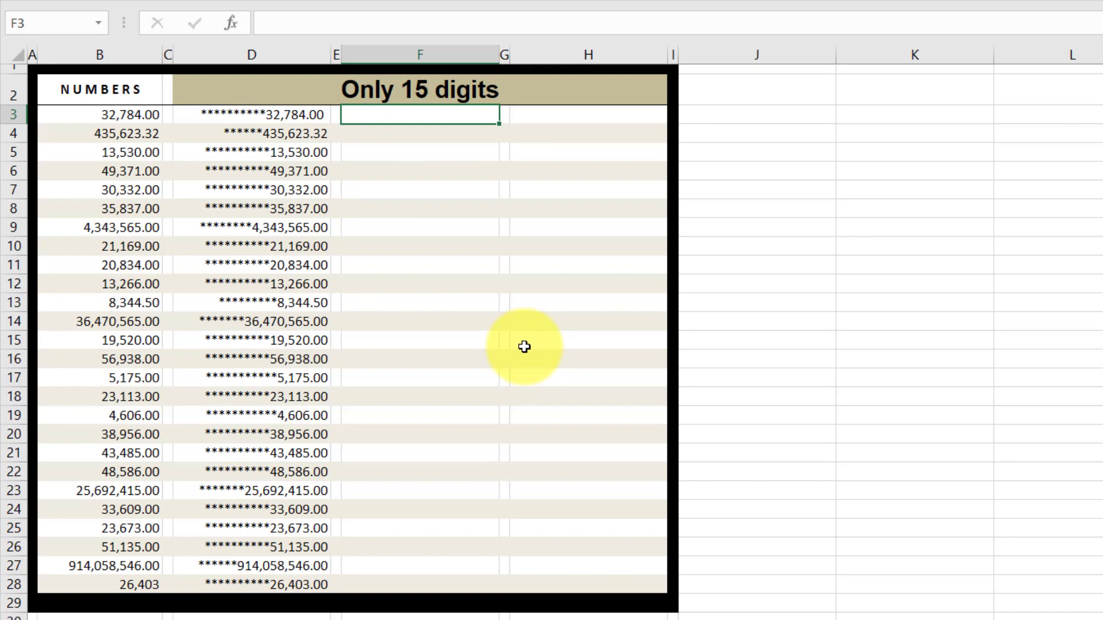
# - Duplicate D3's formula text in F3, keeping its references to B3 unchanged
pyautogui.click(284, 111)
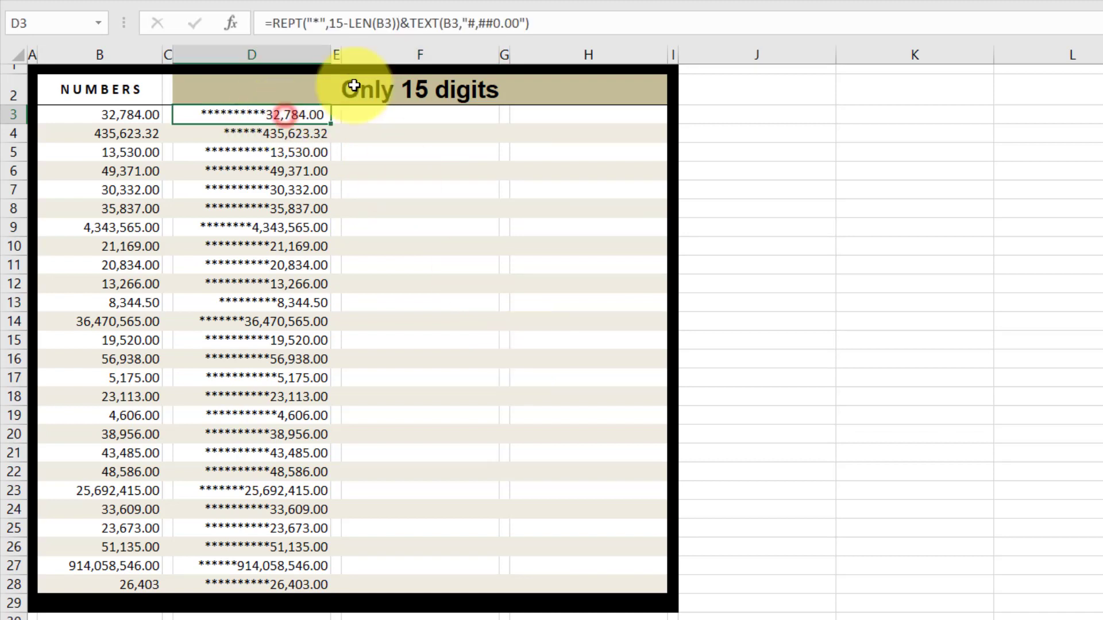
pyautogui.moveTo(538, 18); pyautogui.dragTo(217, 39)
pyautogui.hotkey('ctrl', 'c')
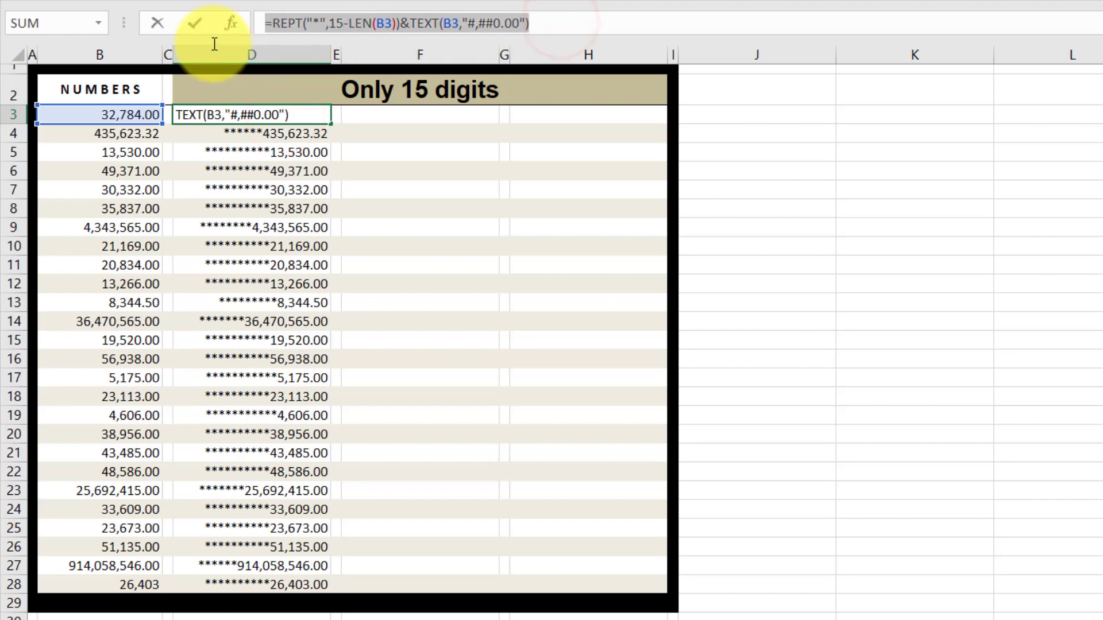
pyautogui.press('Escape')
pyautogui.click(397, 113)
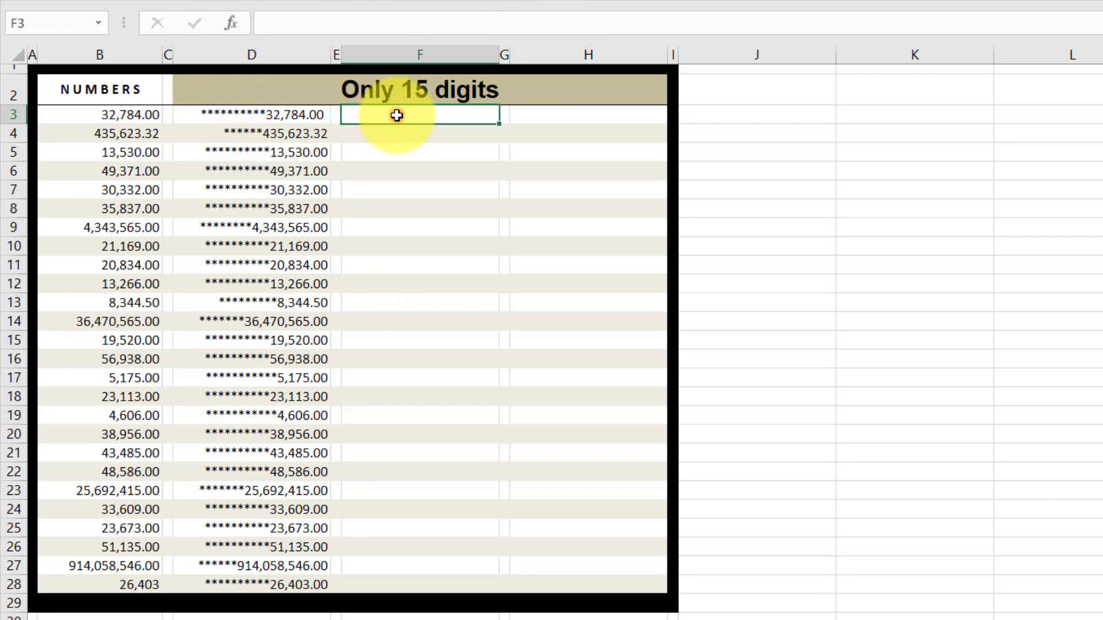
pyautogui.click(412, 22)
pyautogui.hotkey('ctrl', 'v')
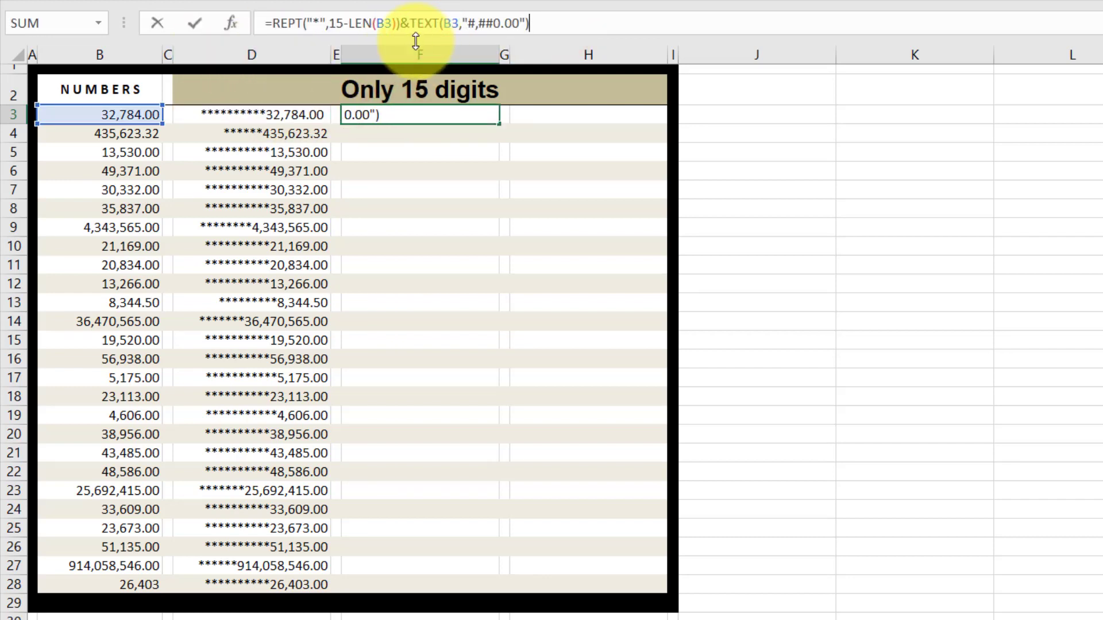
pyautogui.press('Return')
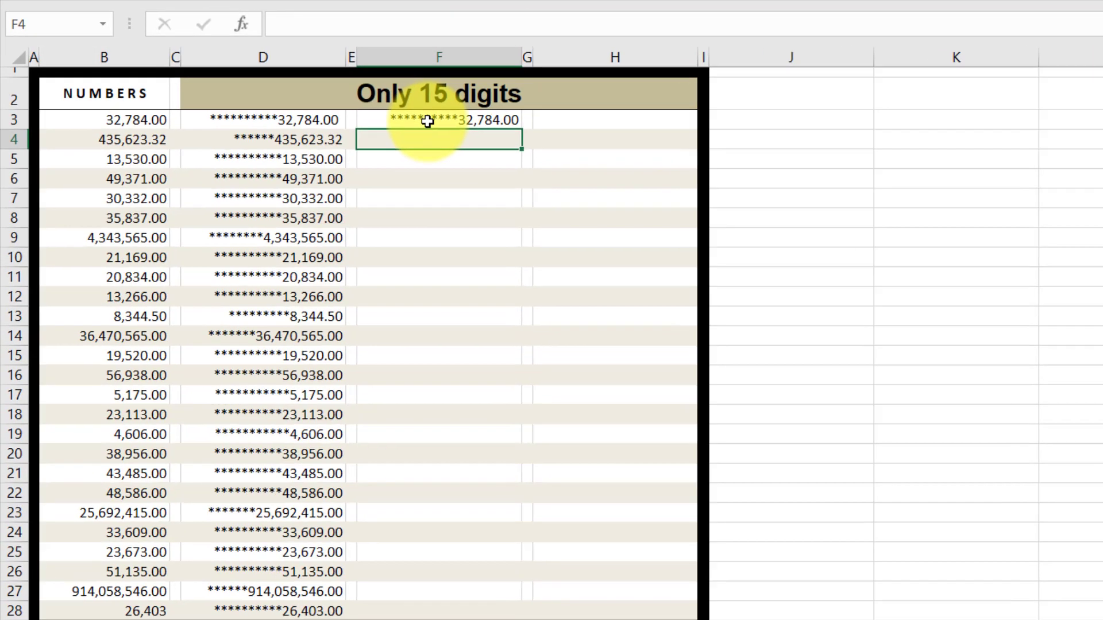
# - Copy only the TEXT(B3,"#,##0.00") portion of the formula in F3
pyautogui.click(410, 116)
pyautogui.click(603, 35)
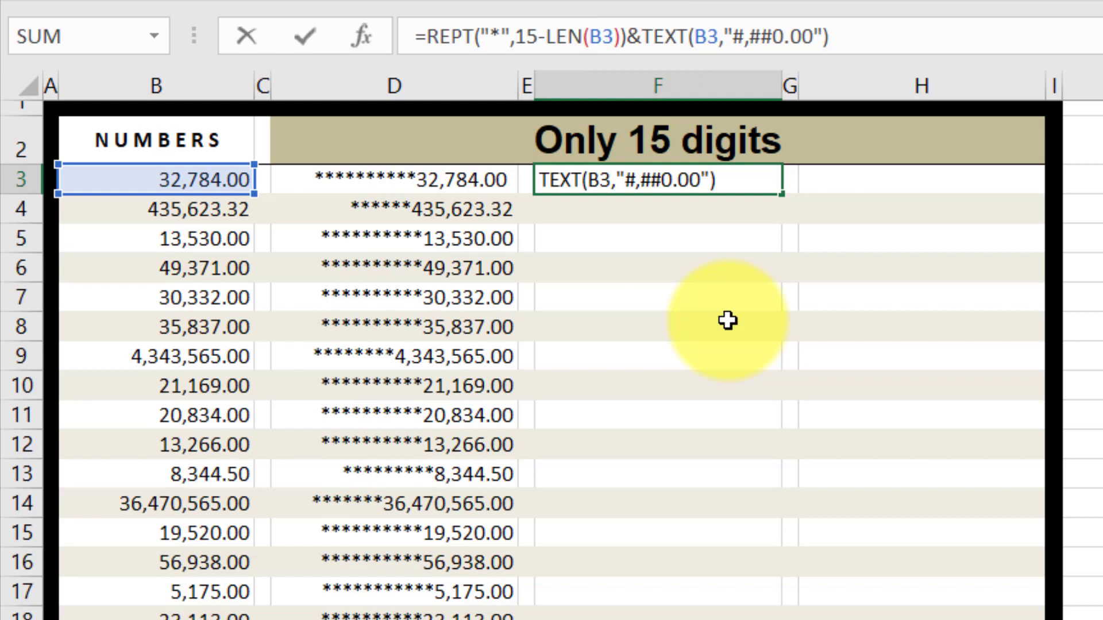
pyautogui.hotkey('shift', 'Right')
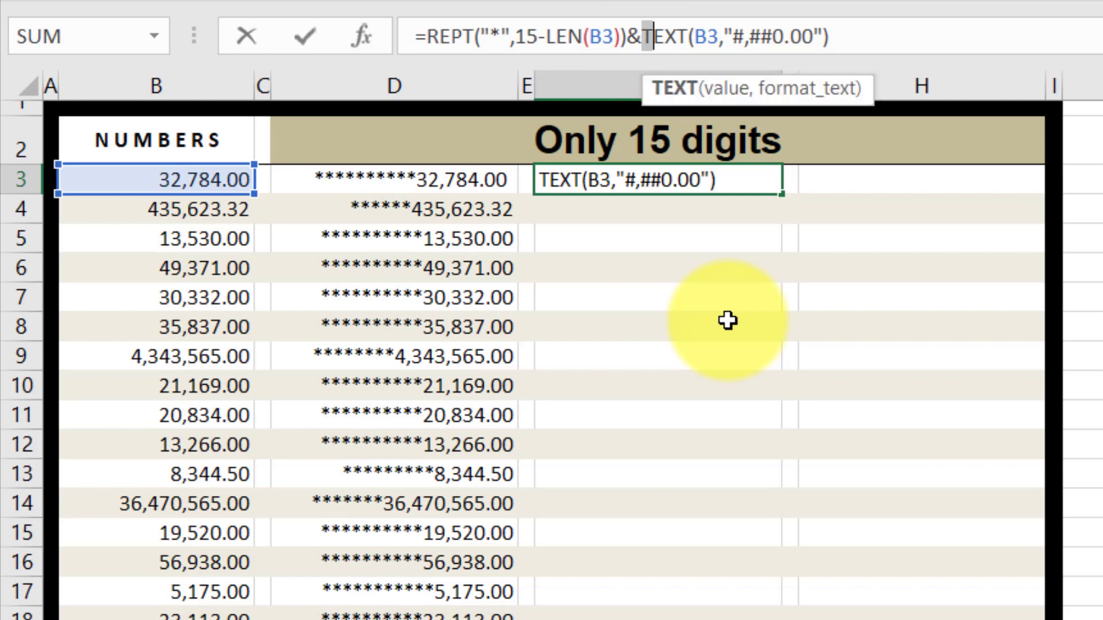
pyautogui.hotkey('shift', 'Right')
pyautogui.hotkey('shift', 'Right')
pyautogui.hotkey('shift', 'Right')
pyautogui.hotkey('shift', 'Right')
pyautogui.hotkey('shift', 'Right')
pyautogui.hotkey('shift', 'Right')
pyautogui.hotkey('shift', 'Right')
pyautogui.hotkey('shift', 'Right')
pyautogui.hotkey('shift', 'Right')
pyautogui.hotkey('shift', 'Right')
pyautogui.hotkey('shift', 'Right')
pyautogui.hotkey('shift', 'Right')
pyautogui.hotkey('shift', 'Right')
pyautogui.hotkey('shift', 'Right')
pyautogui.hotkey('shift', 'Right')
pyautogui.hotkey('ctrl', 'c')
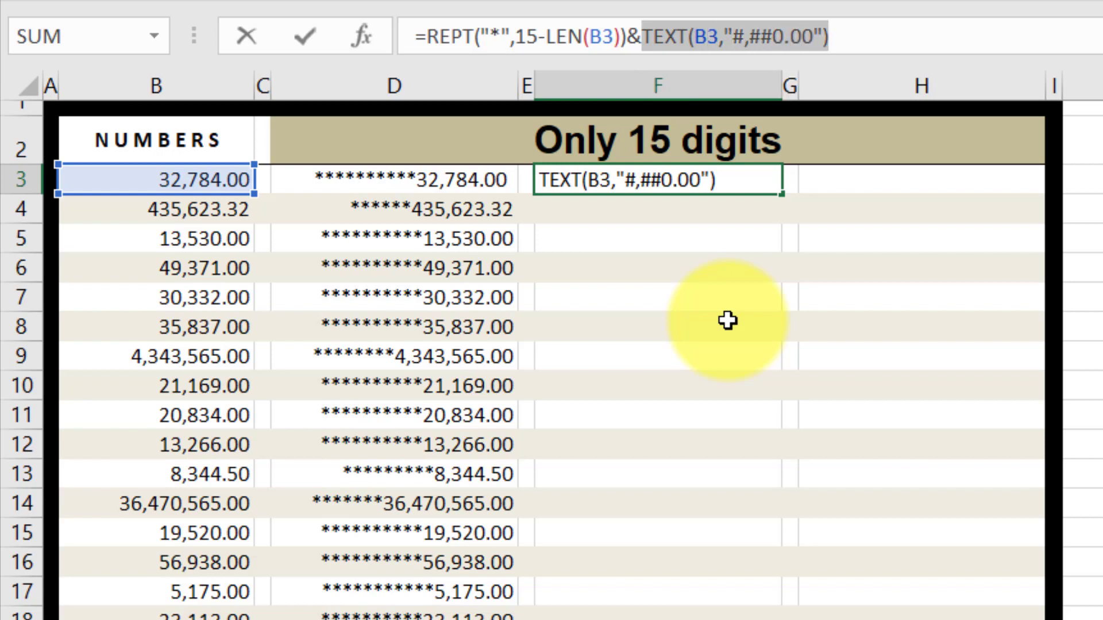
# - Replace B3 inside F3's LEN function with the copied TEXT expression, making =REPT("*",15-LEN(TEXT(B3,"#,##0.00")))&TEXT(B3,"#,##0.00")
pyautogui.press('Left')
pyautogui.press('Left')
pyautogui.press('Left')
pyautogui.press('Left')
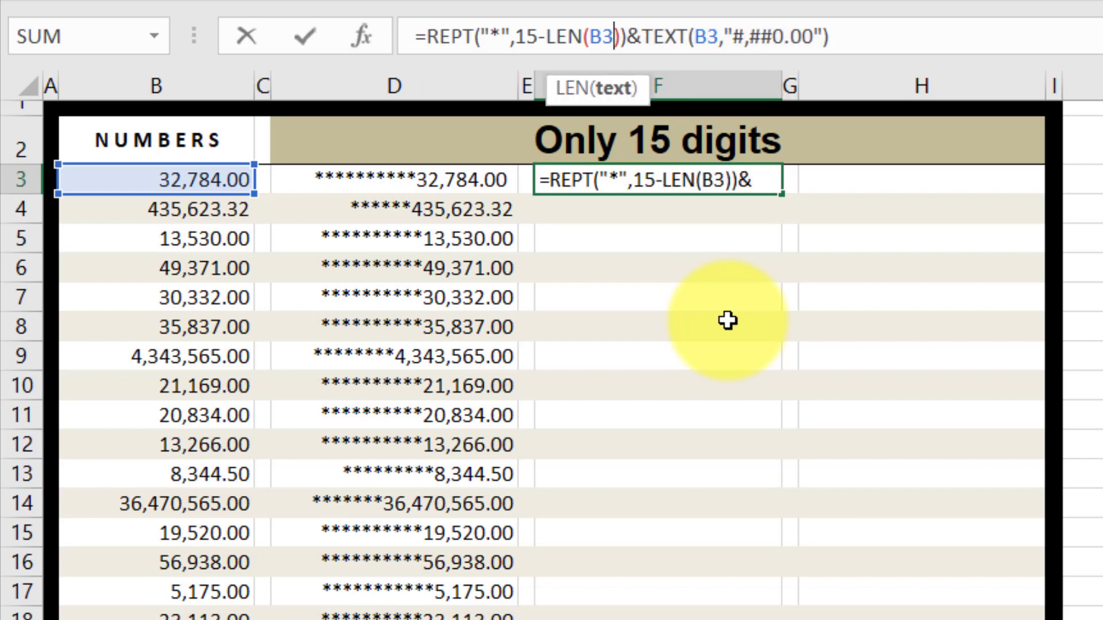
pyautogui.hotkey('ctrl', 'v')
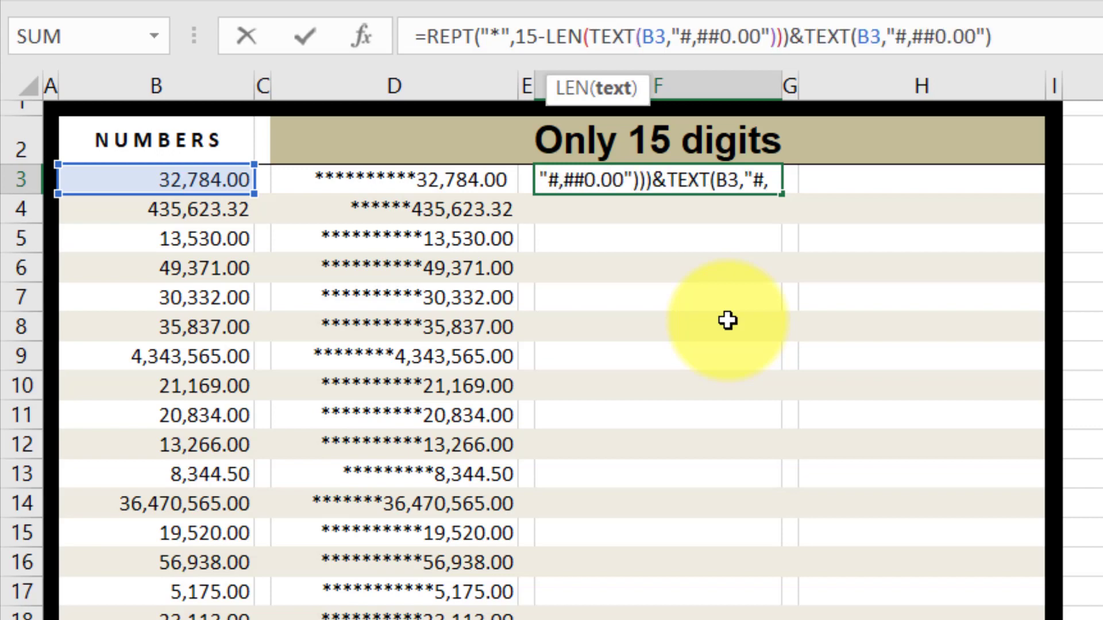
pyautogui.press('Return')
# - Copy F3 down through F28, pasting formulas only
pyautogui.press('Up')
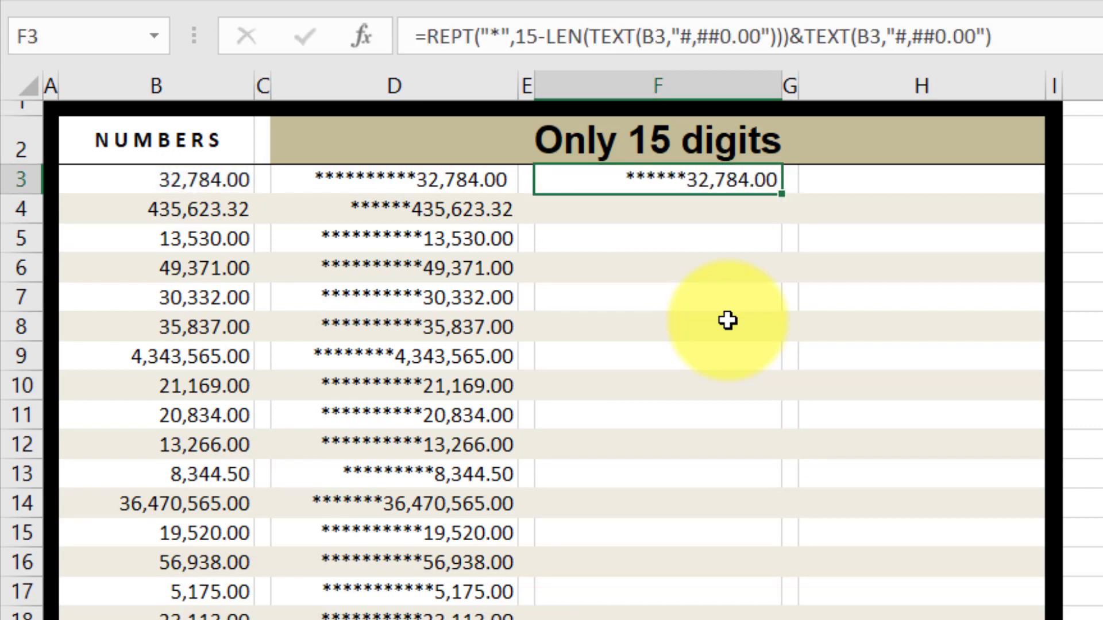
pyautogui.hotkey('ctrl', 'c')
pyautogui.keyDown('shift'); pyautogui.click(443, 594); pyautogui.keyUp('shift')
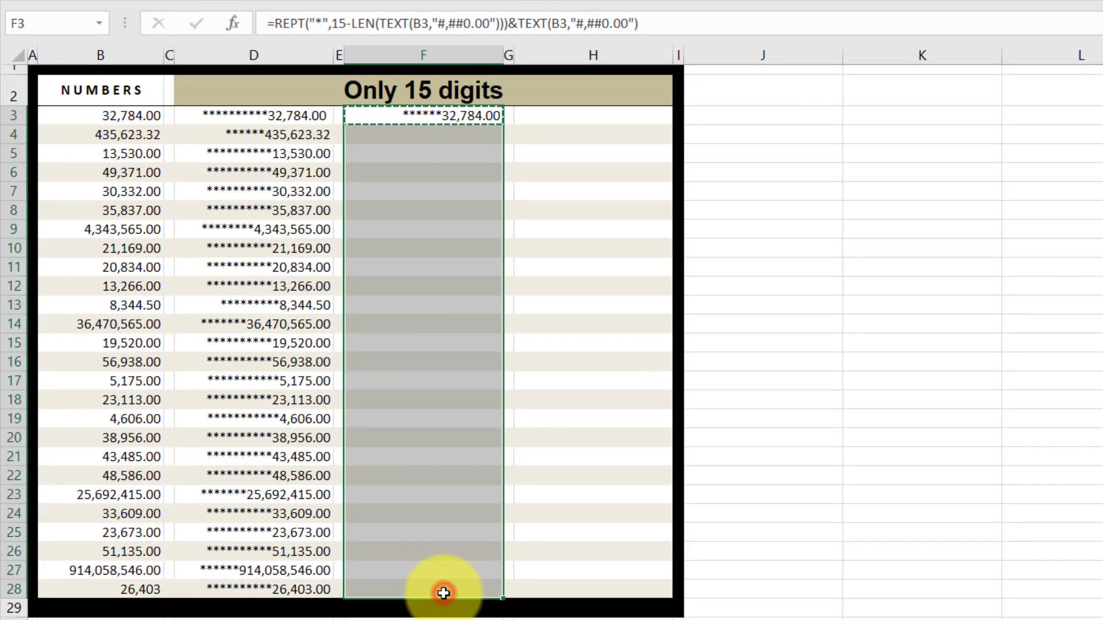
pyautogui.rightClick(427, 274)
pyautogui.press('s')
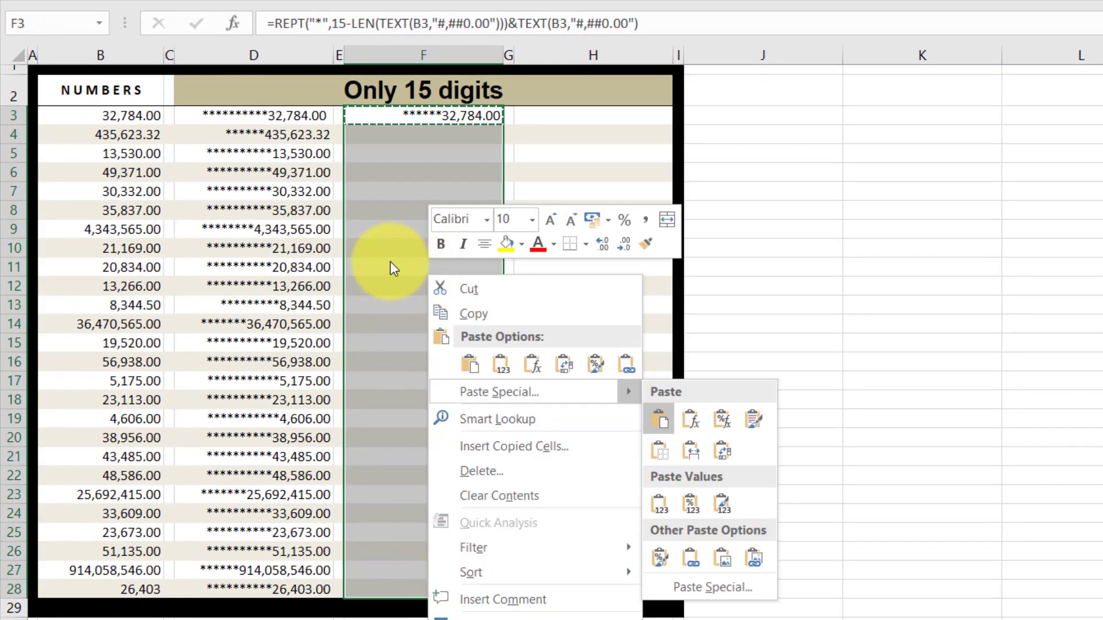
pyautogui.press('f')
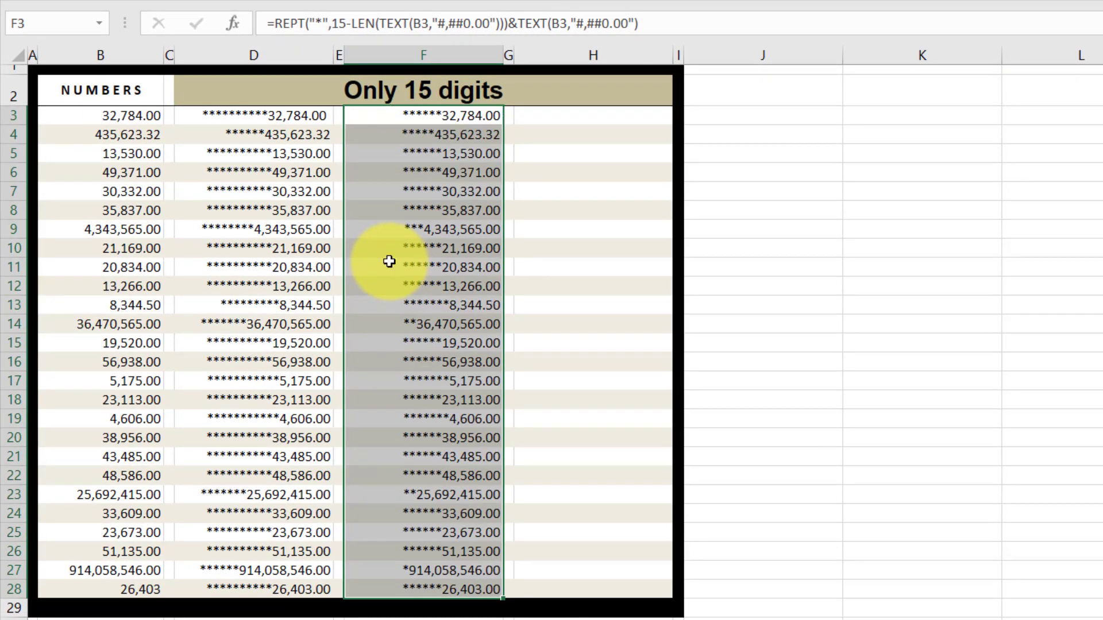
pyautogui.click(583, 158)
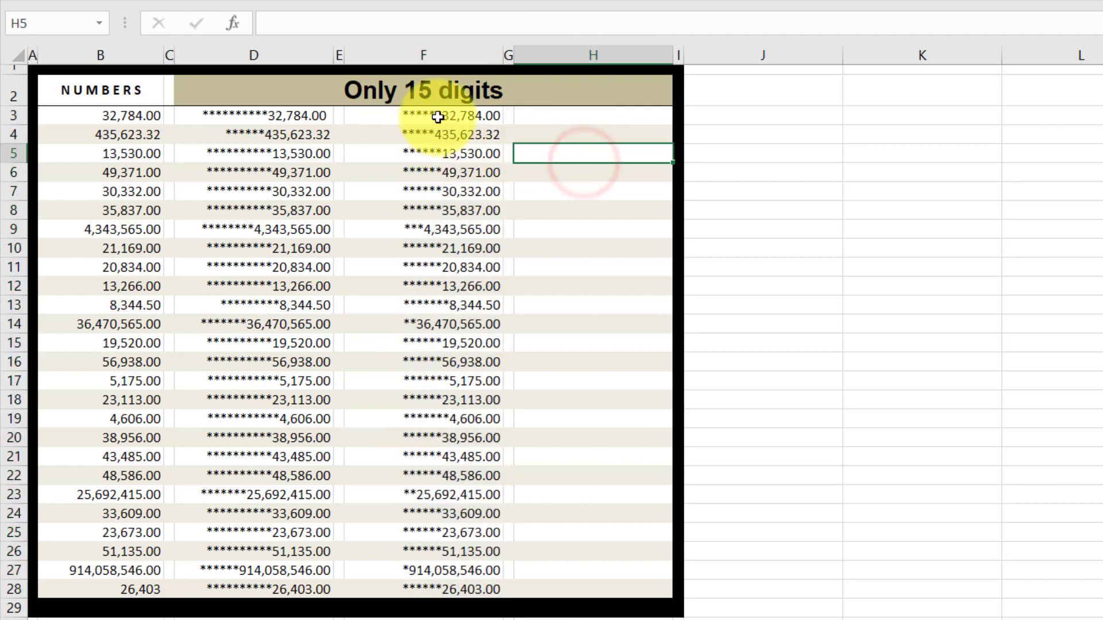
pyautogui.click(438, 117)
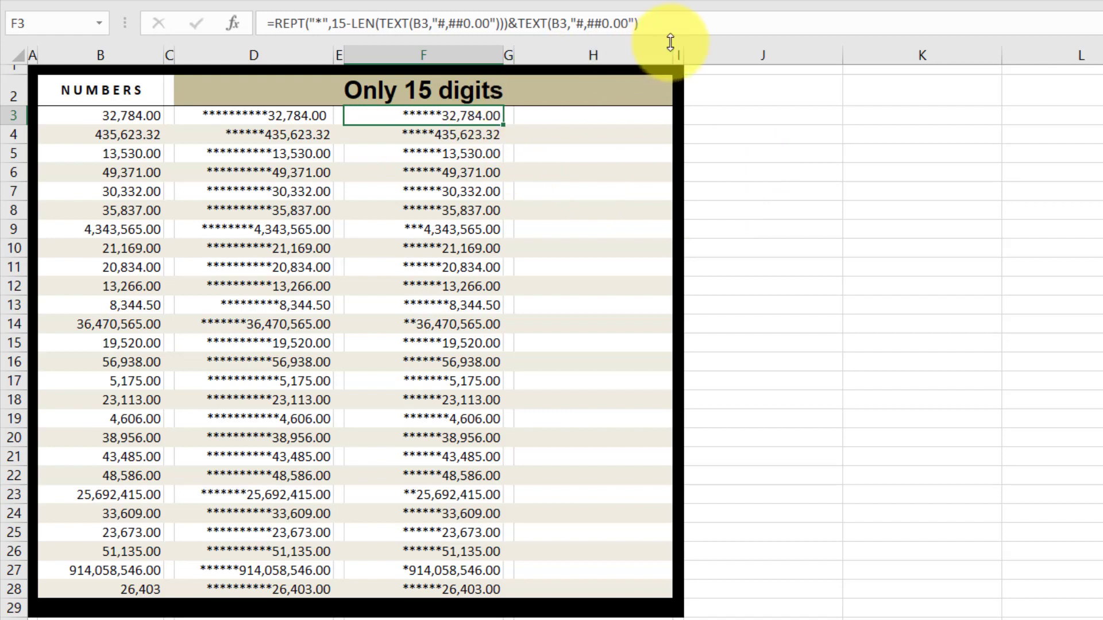
pyautogui.moveTo(690, 23); pyautogui.dragTo(222, 25)
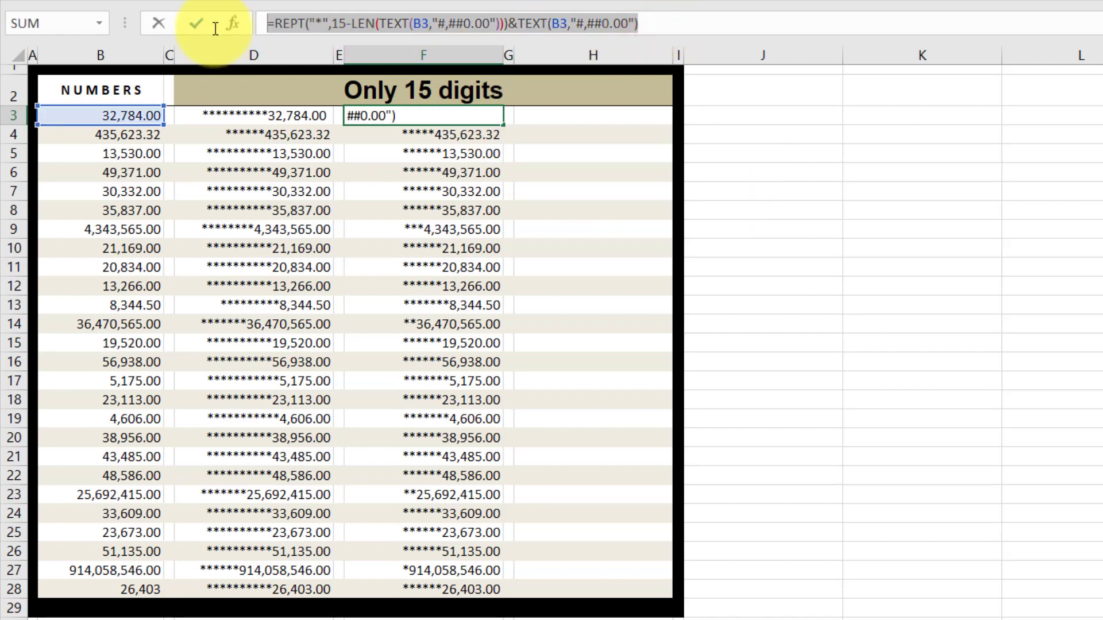
pyautogui.click(198, 24)
pyautogui.click(591, 119)
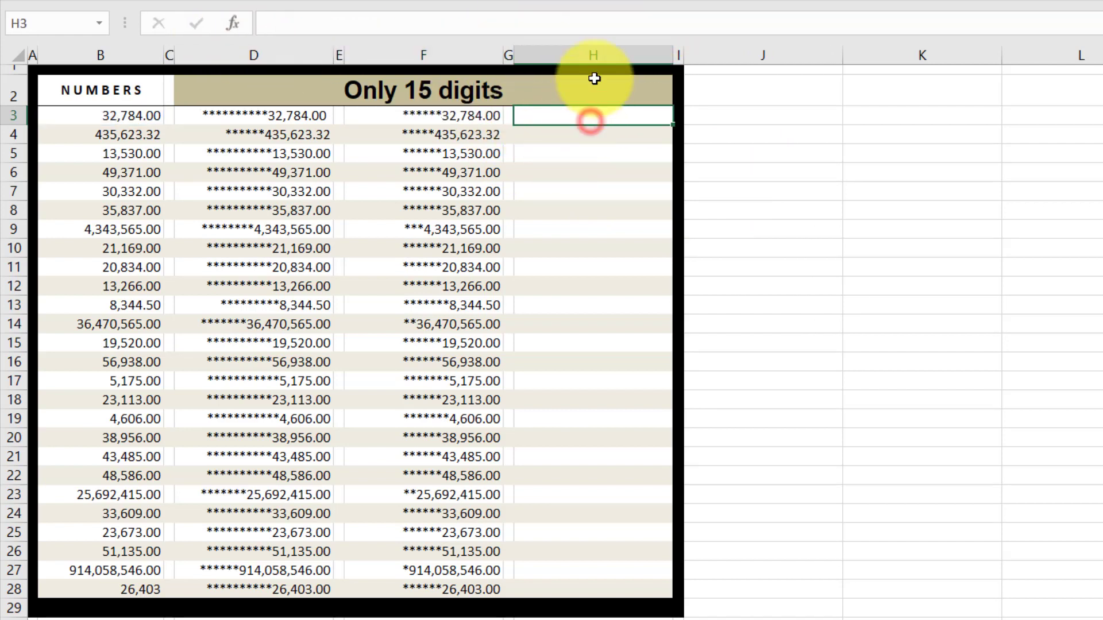
# - Duplicate D3's formula text in H3, keeping its references to B3 unchanged
pyautogui.click(269, 119)
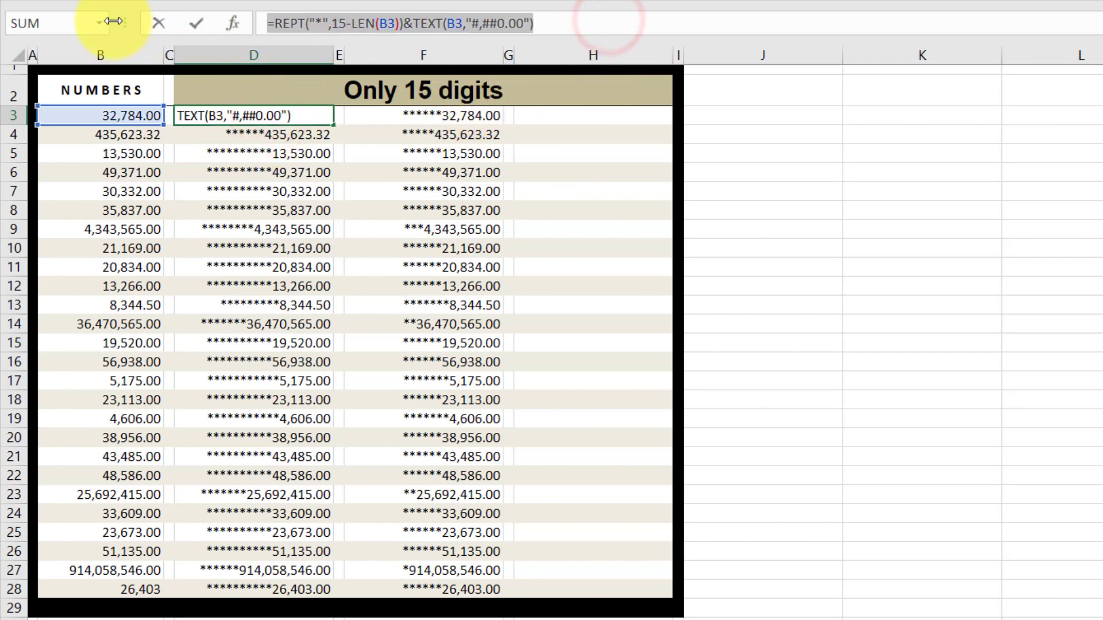
pyautogui.hotkey('ctrl', 'Return')
pyautogui.click(561, 118)
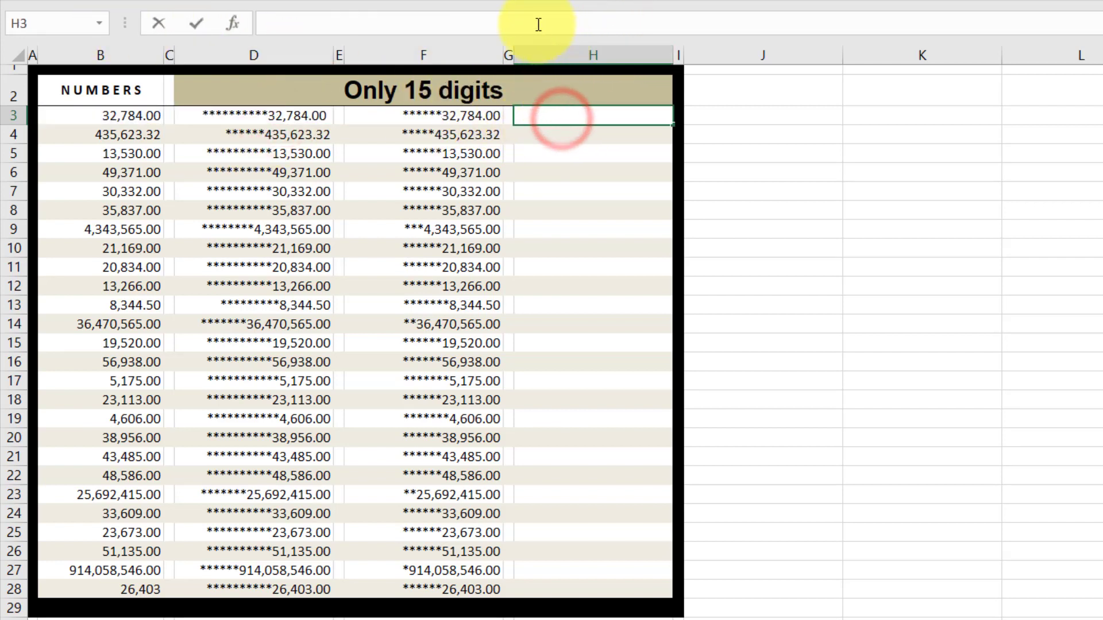
pyautogui.click(537, 24)
pyautogui.write('=REPT("*",15-LEN(B3))&TEXT(B3,"#,##0.00")')
pyautogui.press('Return')
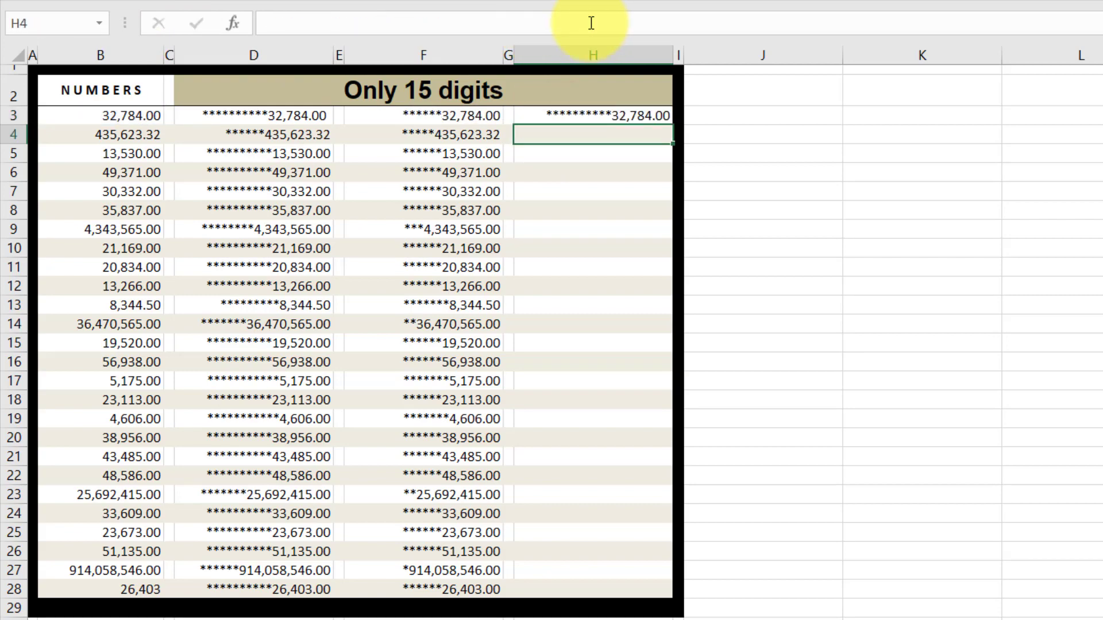
# - Try to halve the asterisk count in H3 by adding /2 directly after LEN(B3)
pyautogui.click(598, 115)
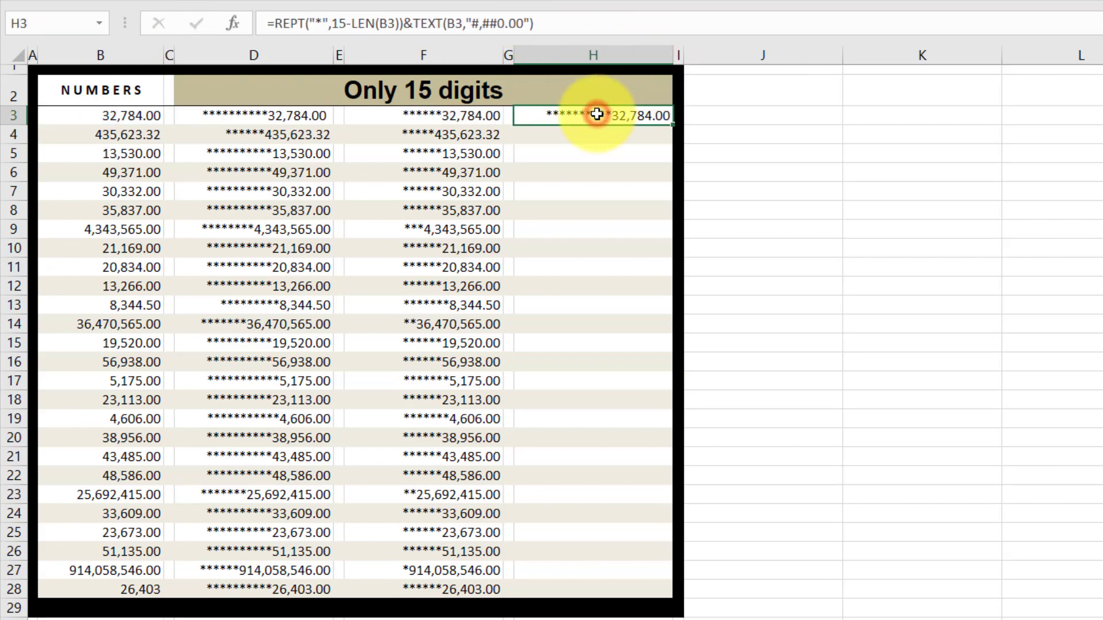
pyautogui.click(383, 24)
pyautogui.press('Right')
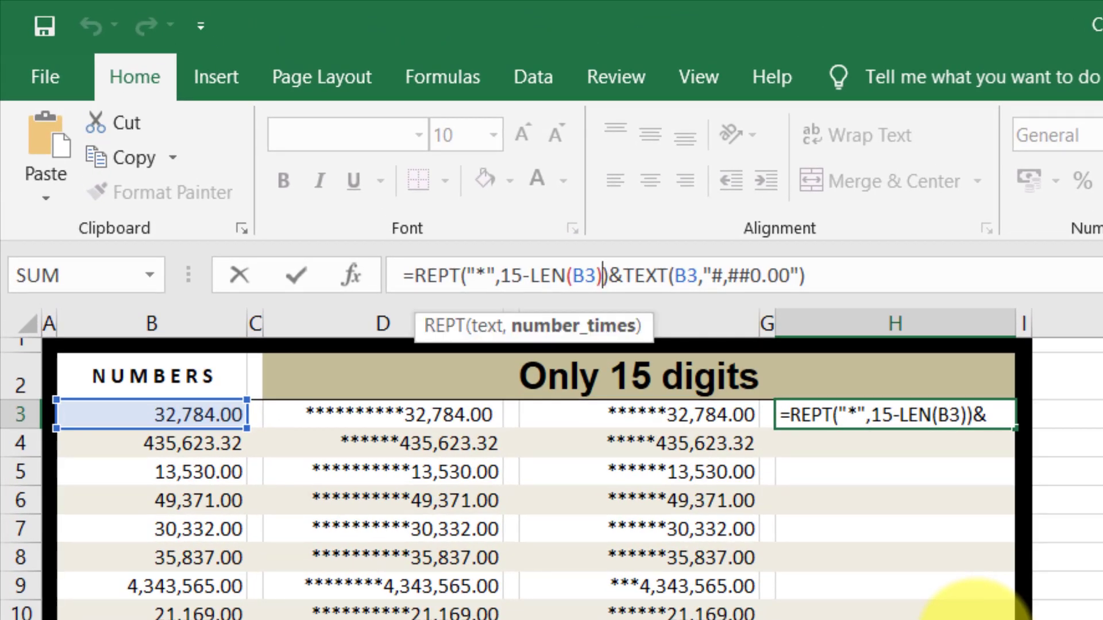
pyautogui.write('/2')
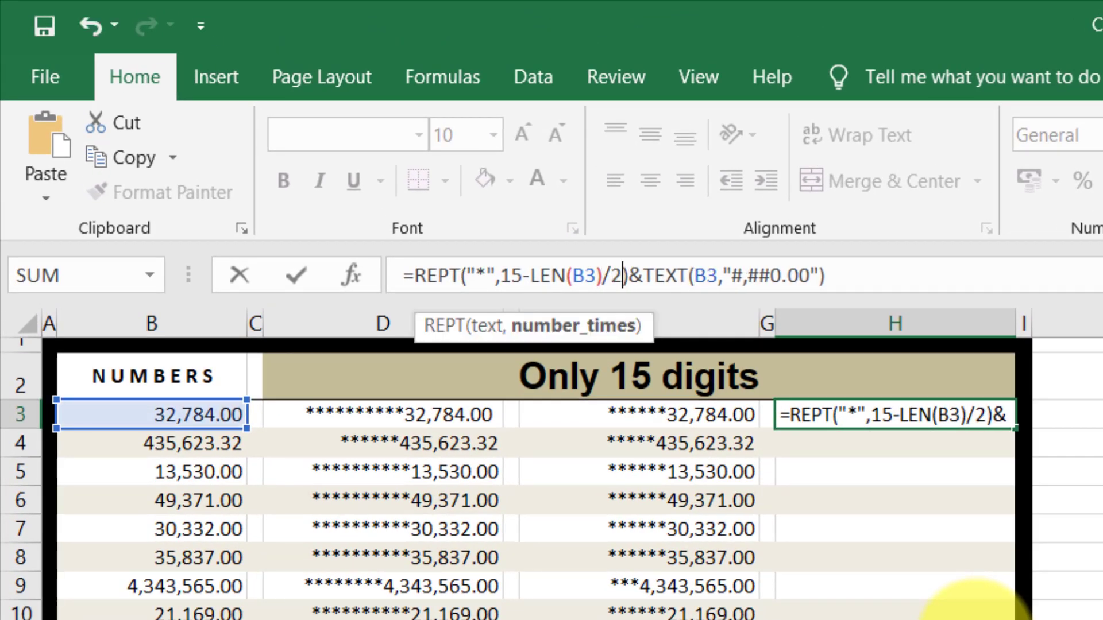
pyautogui.press('Return')
pyautogui.press('Up')
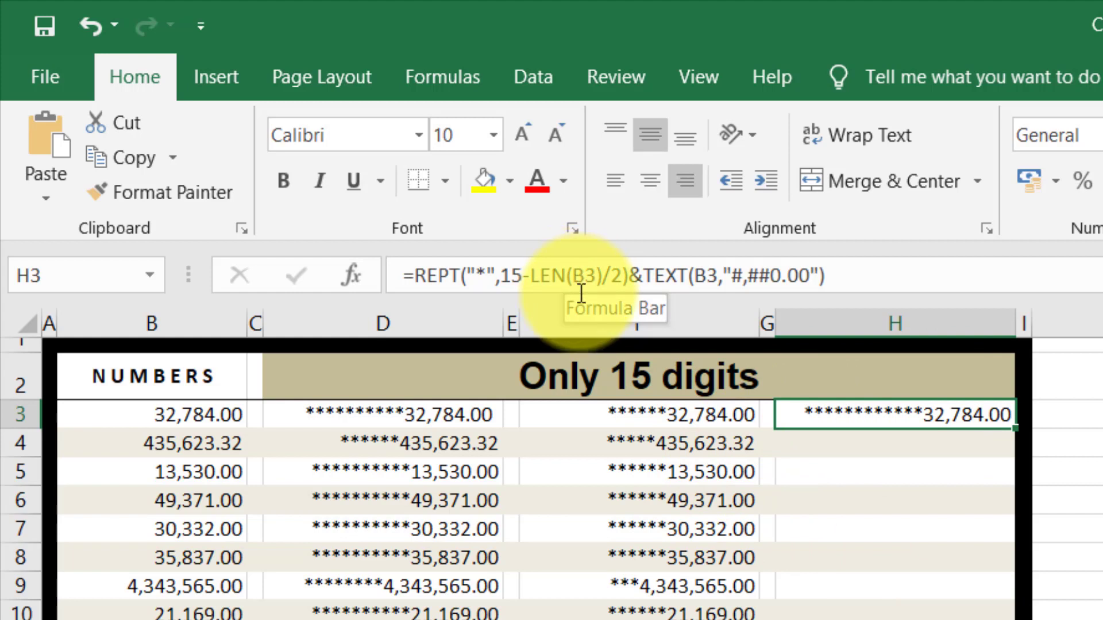
# - Change the REPT count in H3 to (15-LEN(B3))/2, with the whole subtraction in parentheses before the division
pyautogui.click(608, 281)
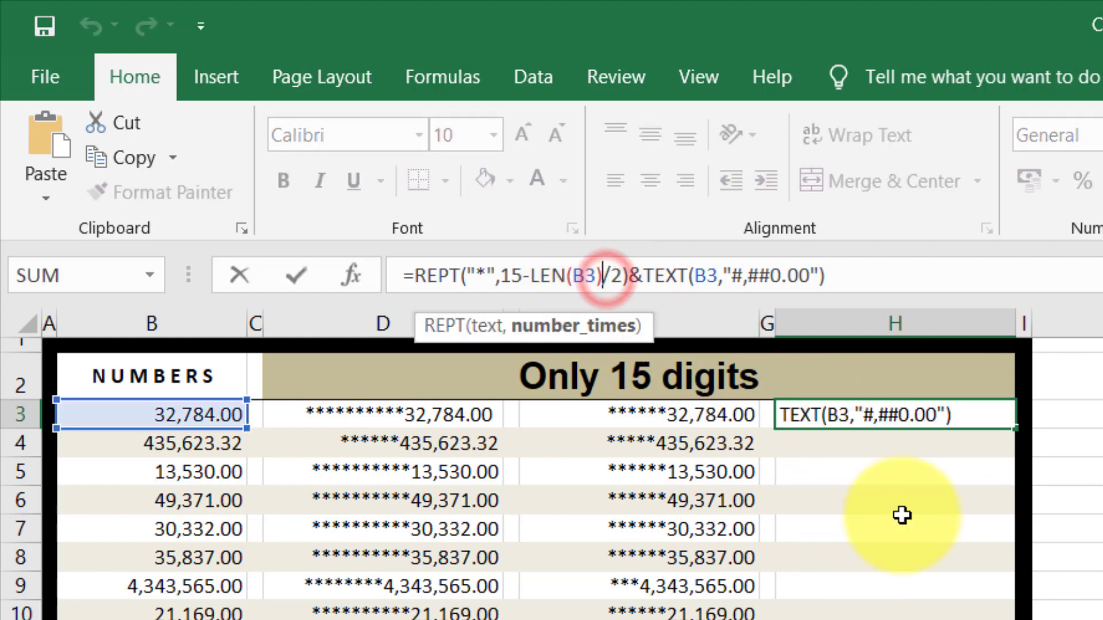
pyautogui.press('BackSpace')
pyautogui.press('Delete')
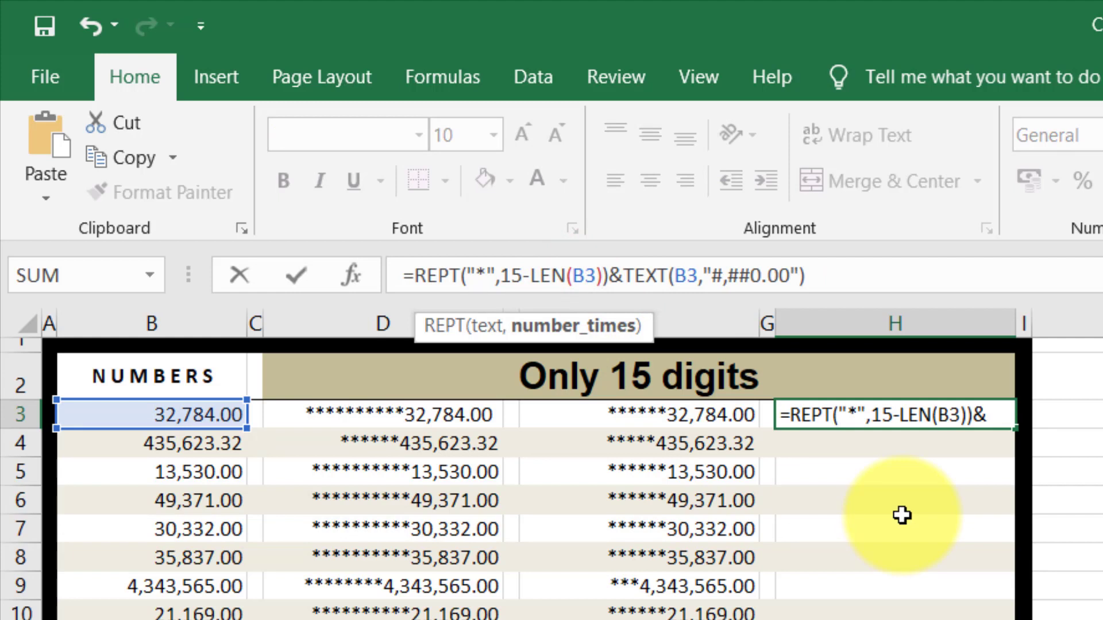
pyautogui.press('Left')
pyautogui.press('Left')
pyautogui.press('Left')
pyautogui.press('Left')
pyautogui.press('Left')
pyautogui.press('Left')
pyautogui.press('Left')
pyautogui.write('(')
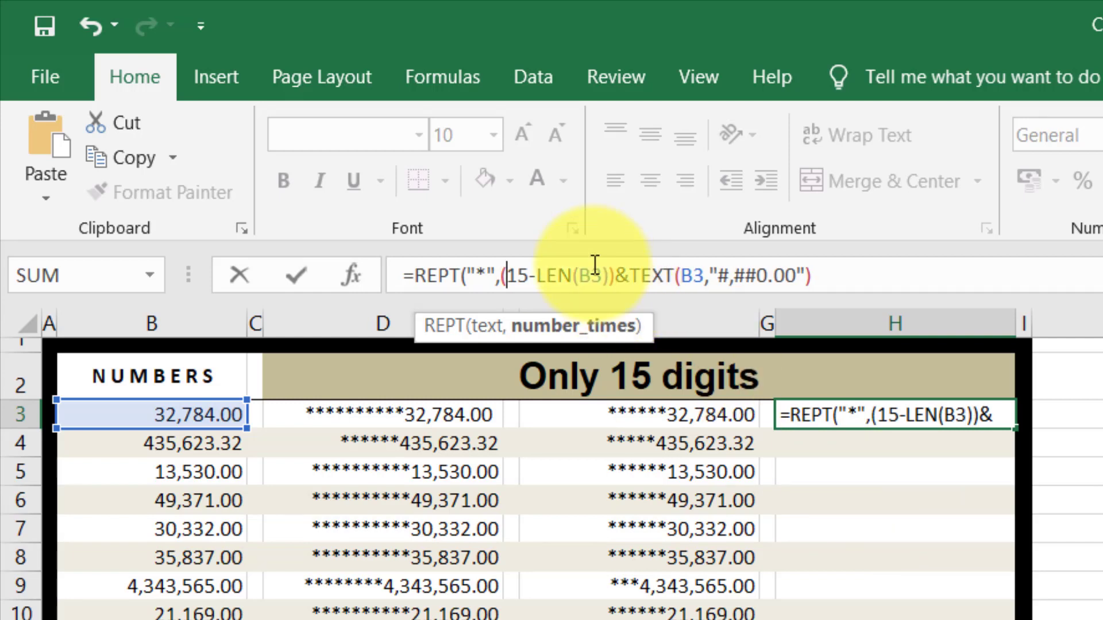
pyautogui.click(611, 275)
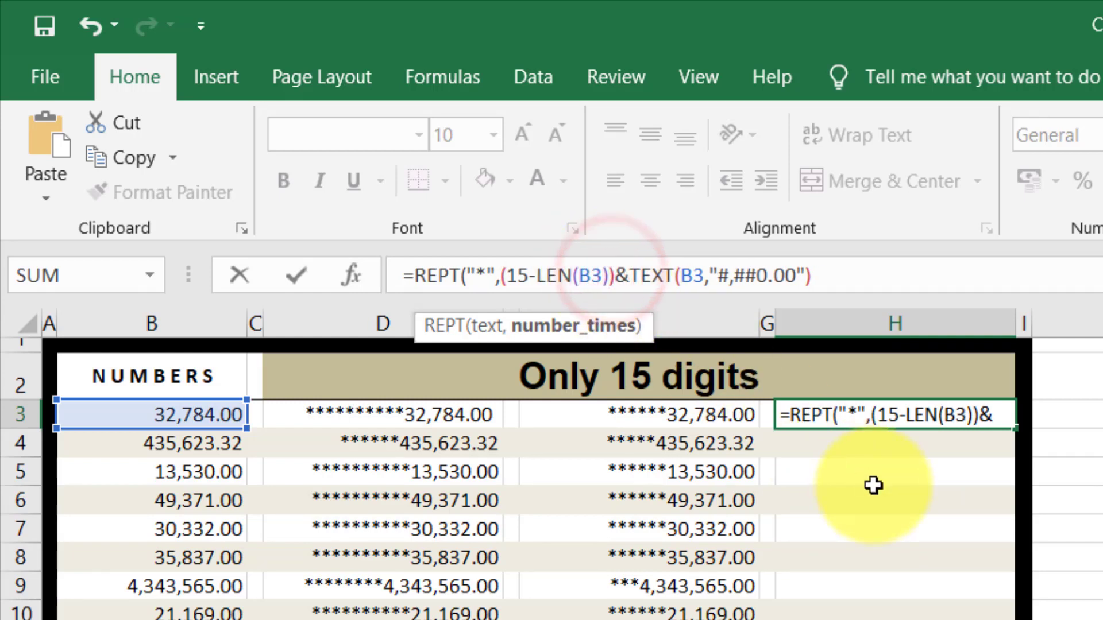
pyautogui.write(')')
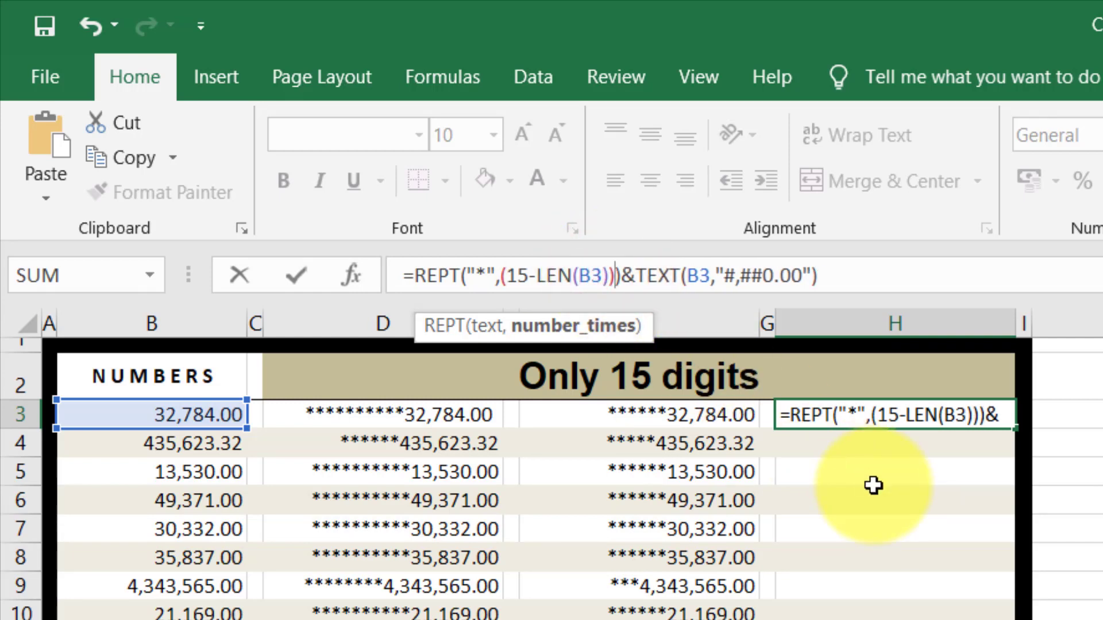
pyautogui.write('/2')
pyautogui.press('Return')
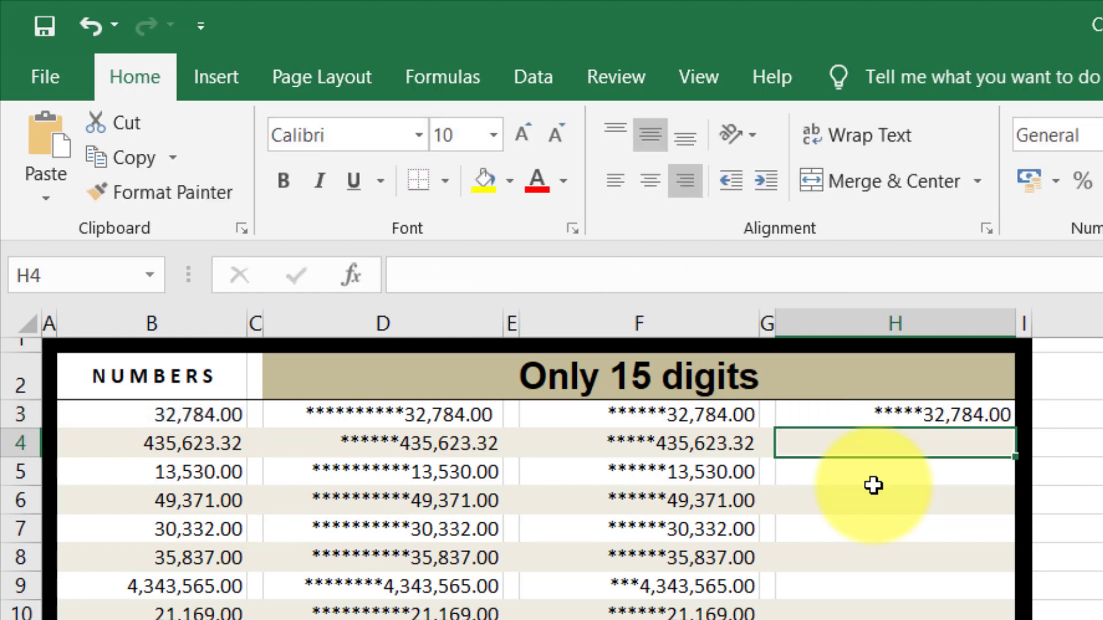
# - Append a copy of the REPT("*",(15-LEN(B3))/2) portion to the end of H3's formula, joined with &
pyautogui.press('Up')
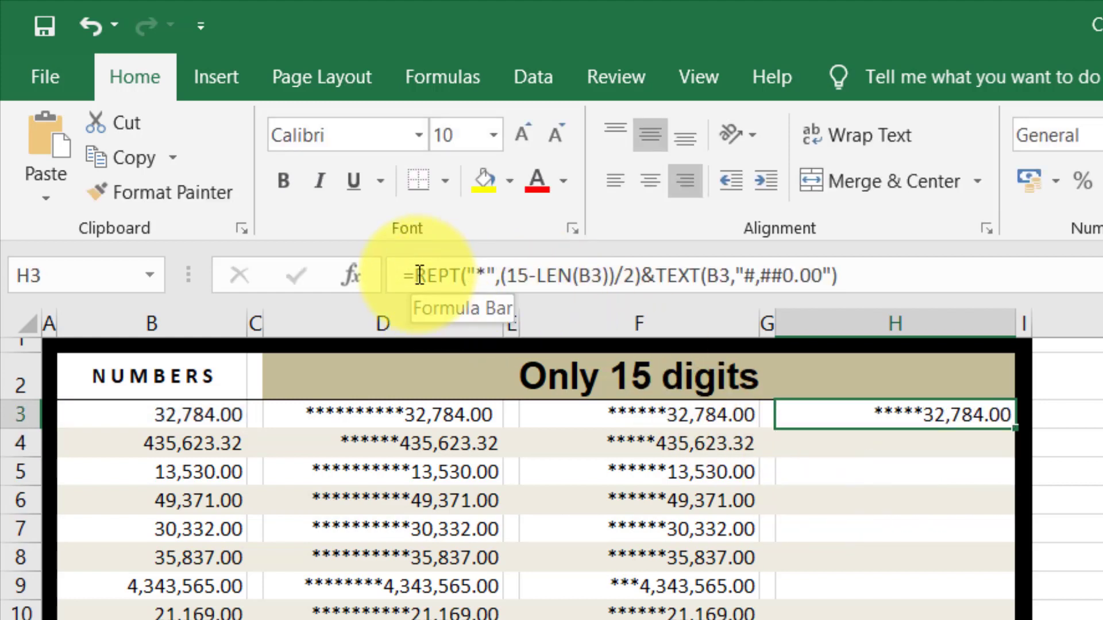
pyautogui.moveTo(416, 276); pyautogui.dragTo(648, 283)
pyautogui.hotkey('ctrl', 'c')
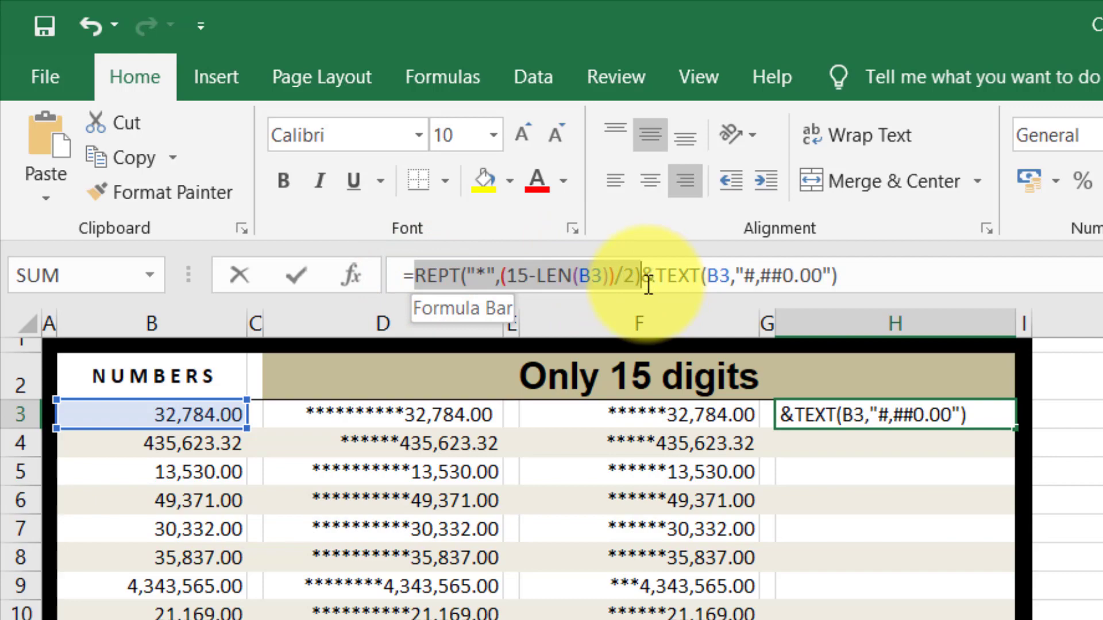
pyautogui.click(916, 275)
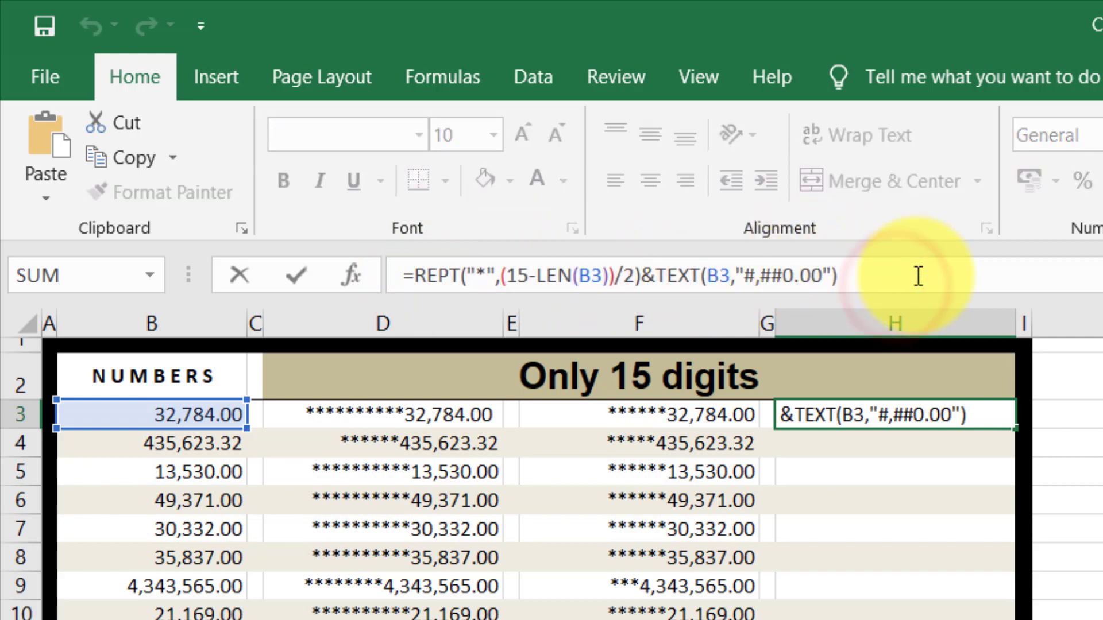
pyautogui.write('&')
pyautogui.hotkey('ctrl', 'v')
pyautogui.press('Return')
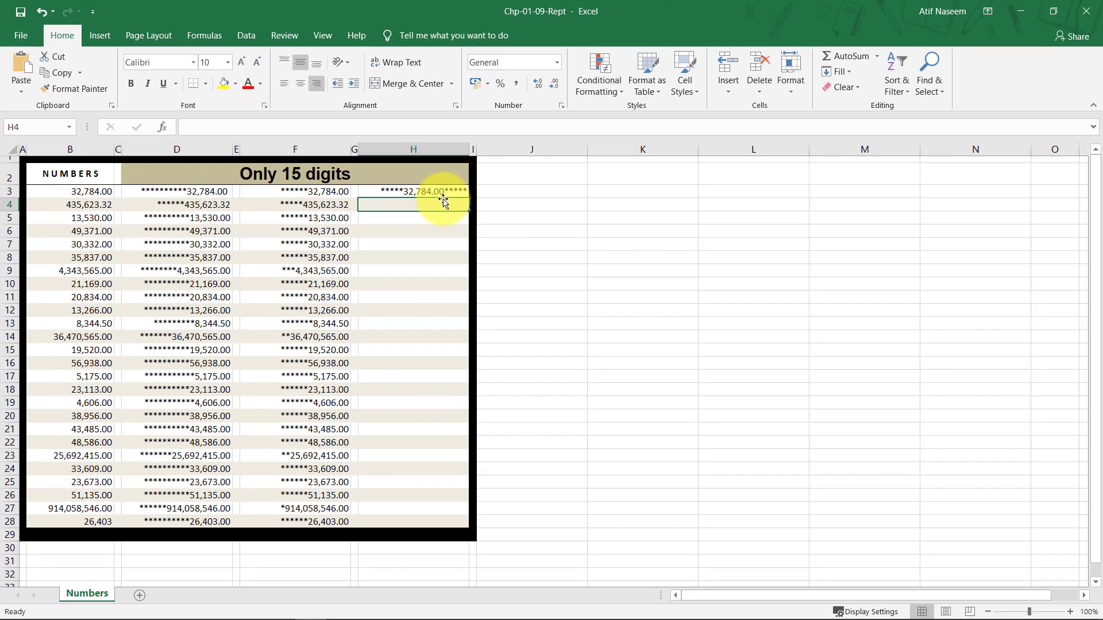
# - Copy H3's formula down through H28
pyautogui.click(958, 423)
pyautogui.hotkey('ctrl', 'c')
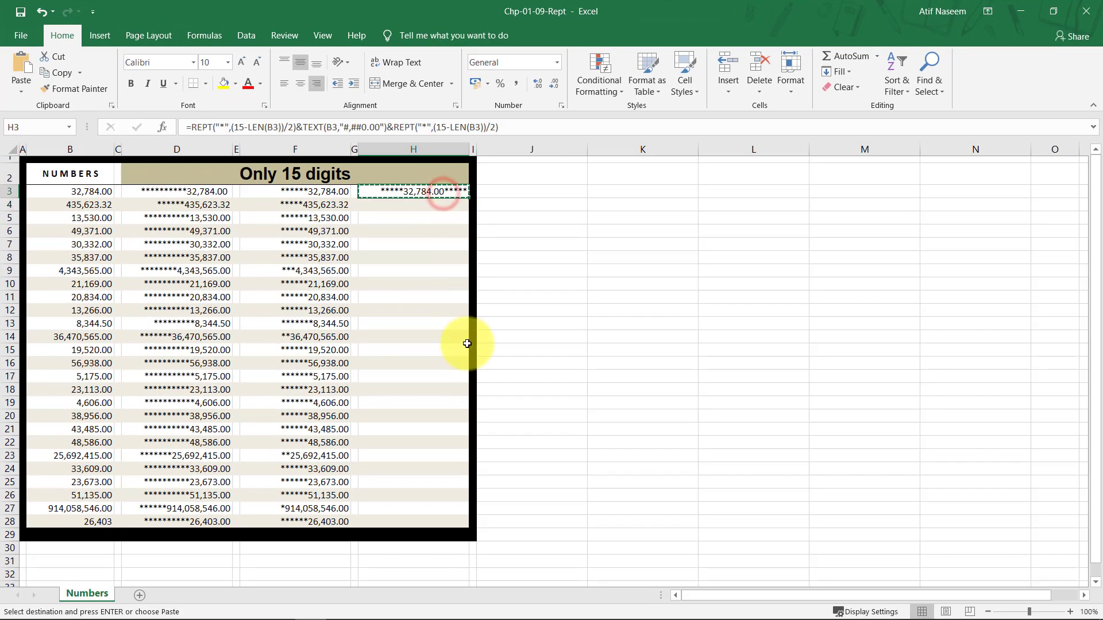
pyautogui.keyDown('shift'); pyautogui.click(421, 519); pyautogui.keyUp('shift')
pyautogui.rightClick(394, 331)
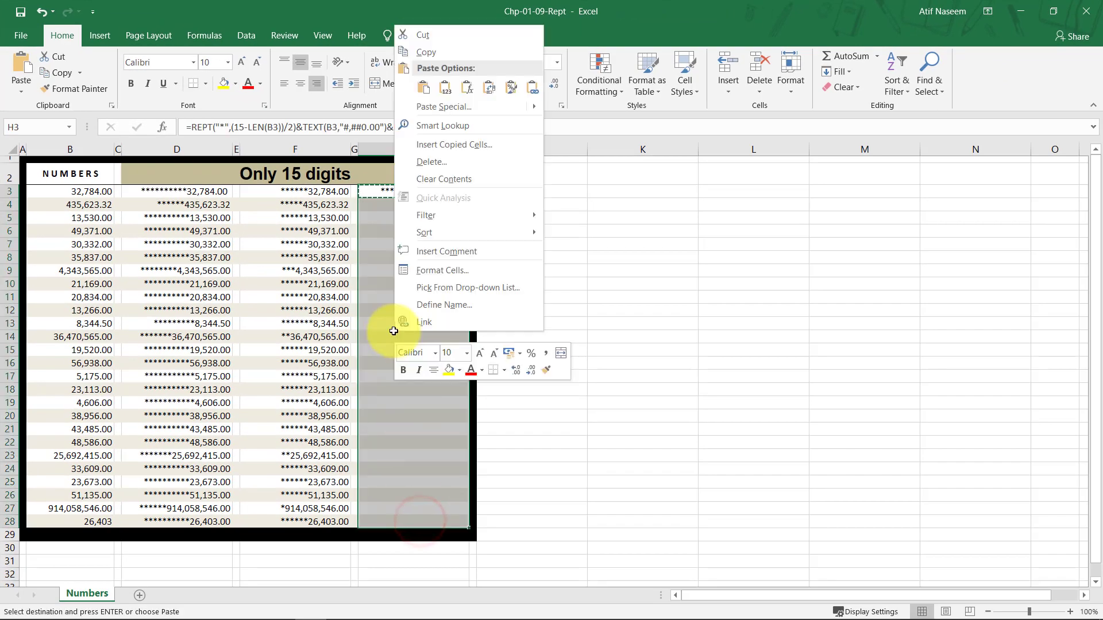
pyautogui.hotkey('ctrl', 'v')
pyautogui.press('Escape')
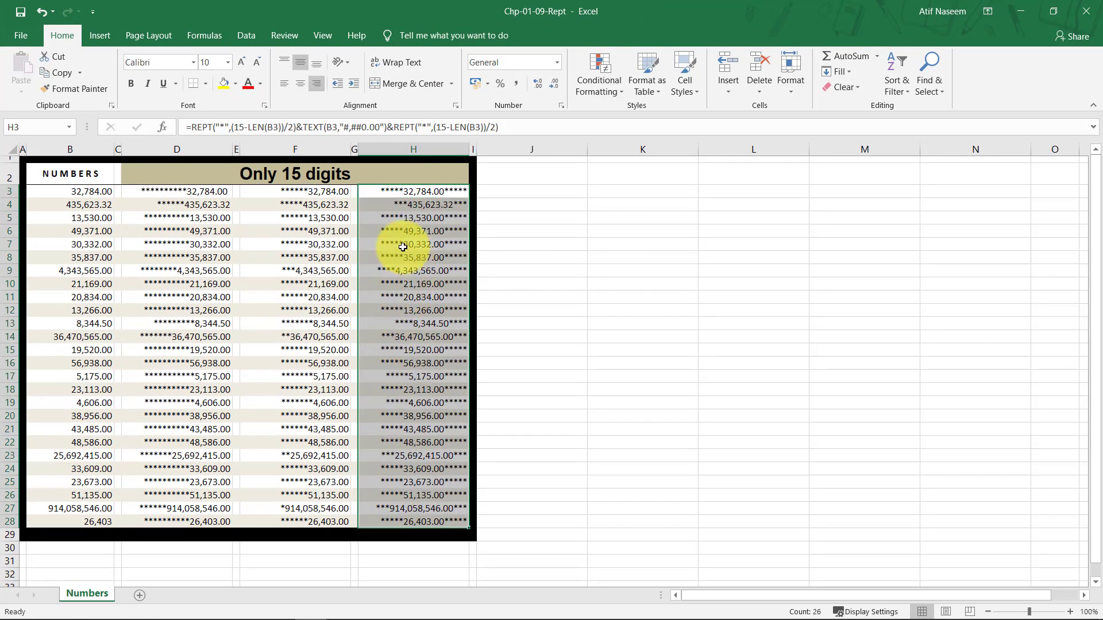
pyautogui.click(440, 245)
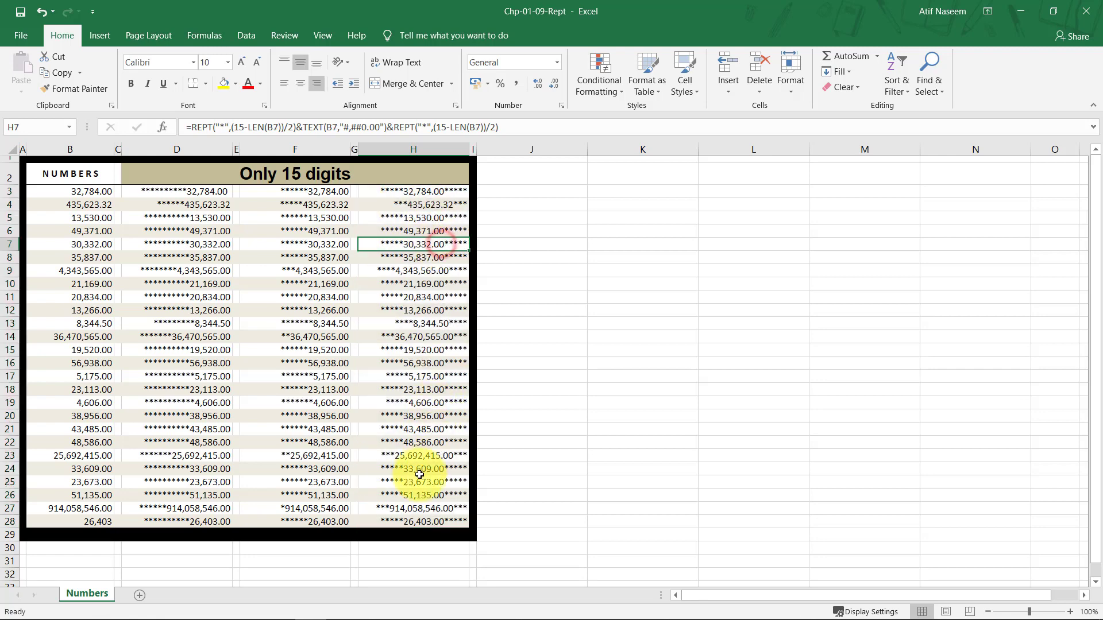